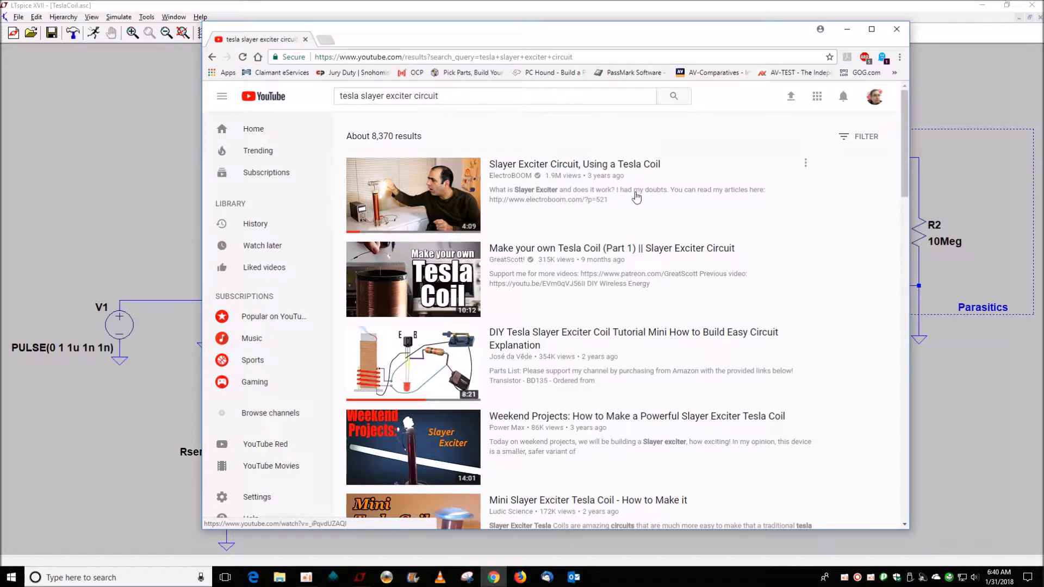
Browse the tesla slayer exciter YouTube results, then bring the LTspice TeslaCoil.asc schematic forward.
scroll(736, 272, down, 3)
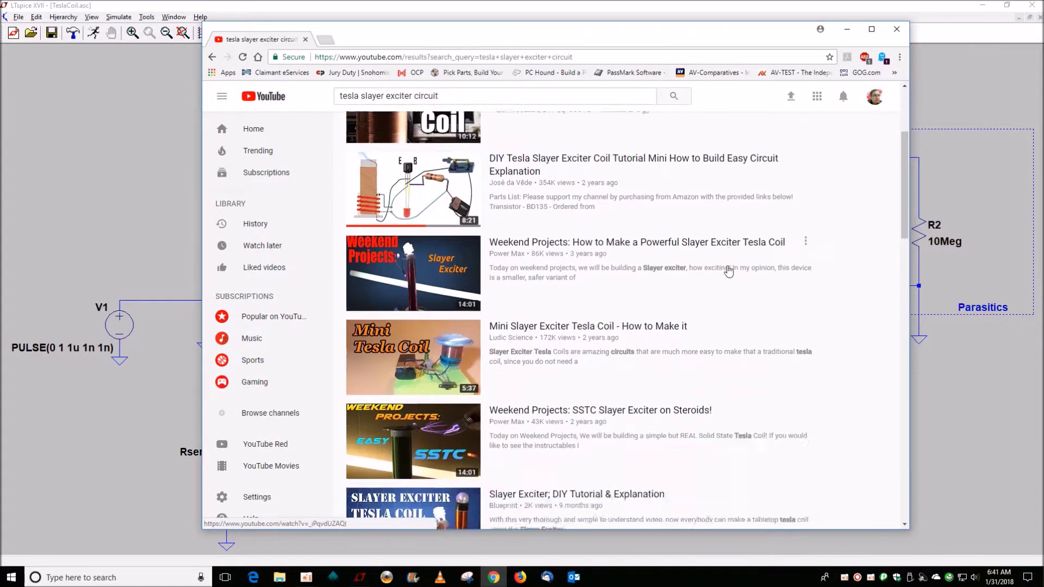
scroll(728, 270, down, 2)
scroll(625, 261, down, 10)
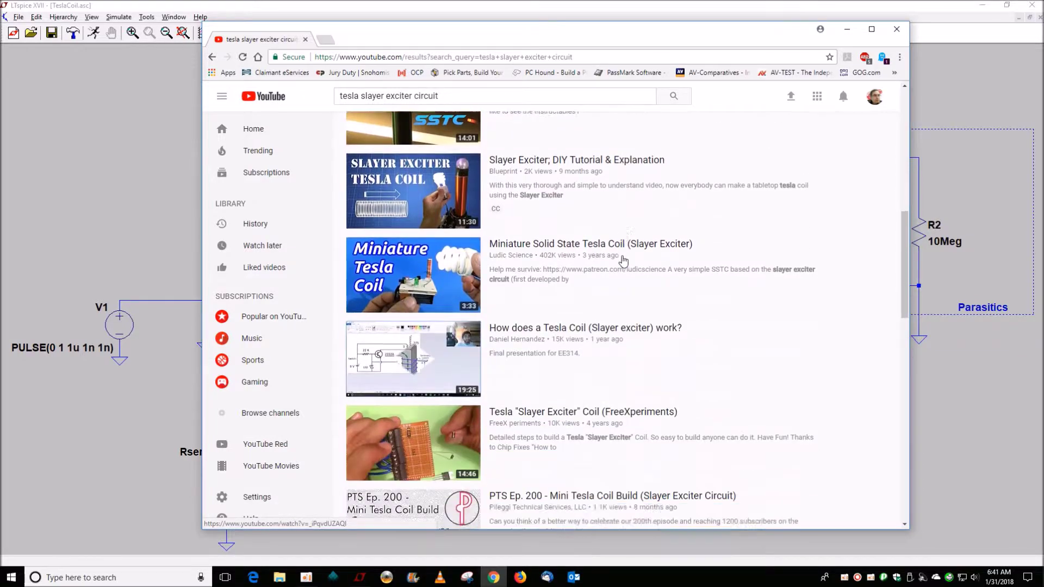
scroll(625, 255, down, 5)
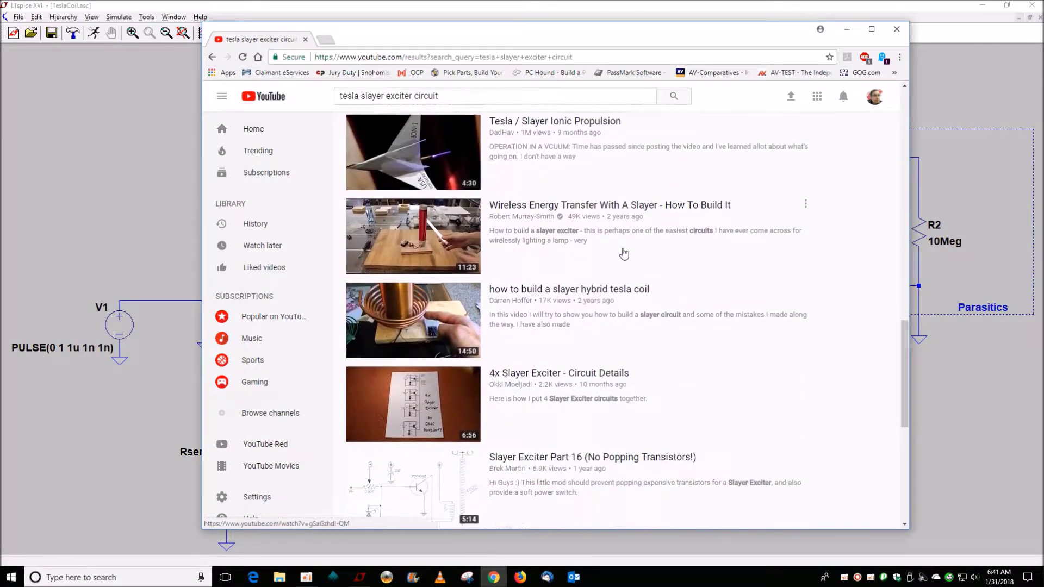
scroll(623, 251, down, 7)
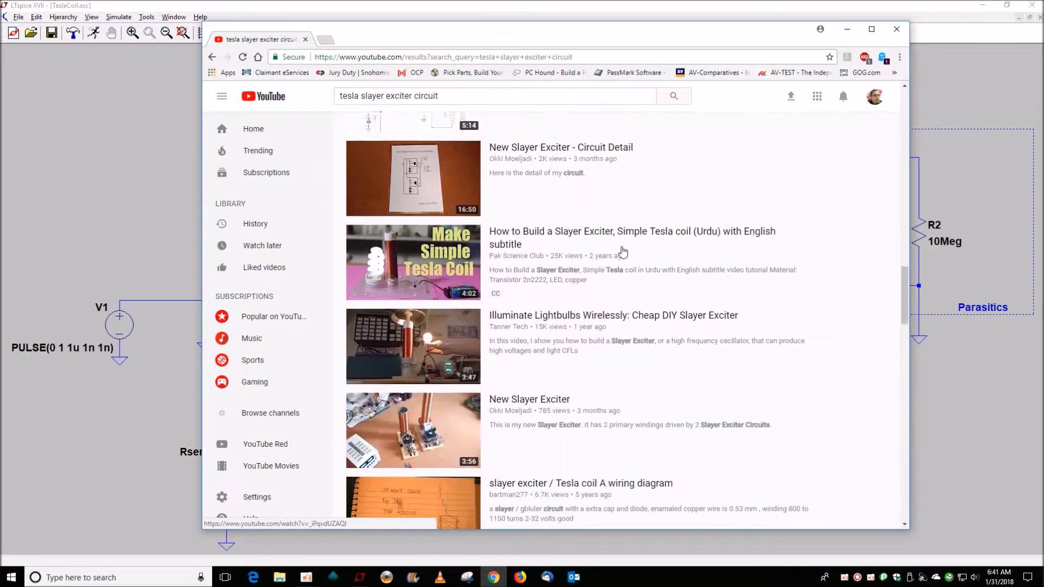
scroll(623, 251, down, 3)
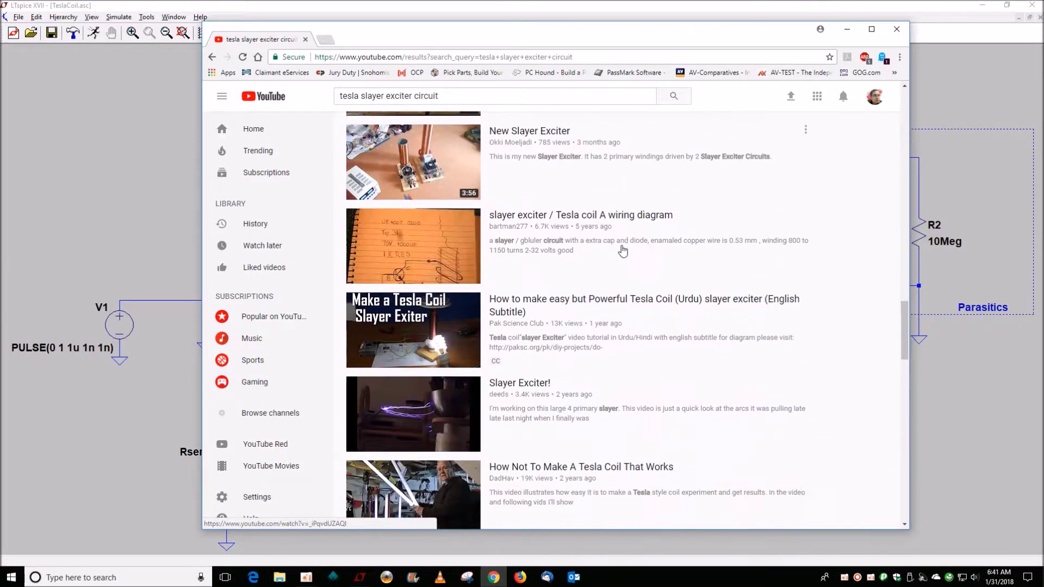
scroll(623, 252, up, 11)
scroll(623, 250, up, 1)
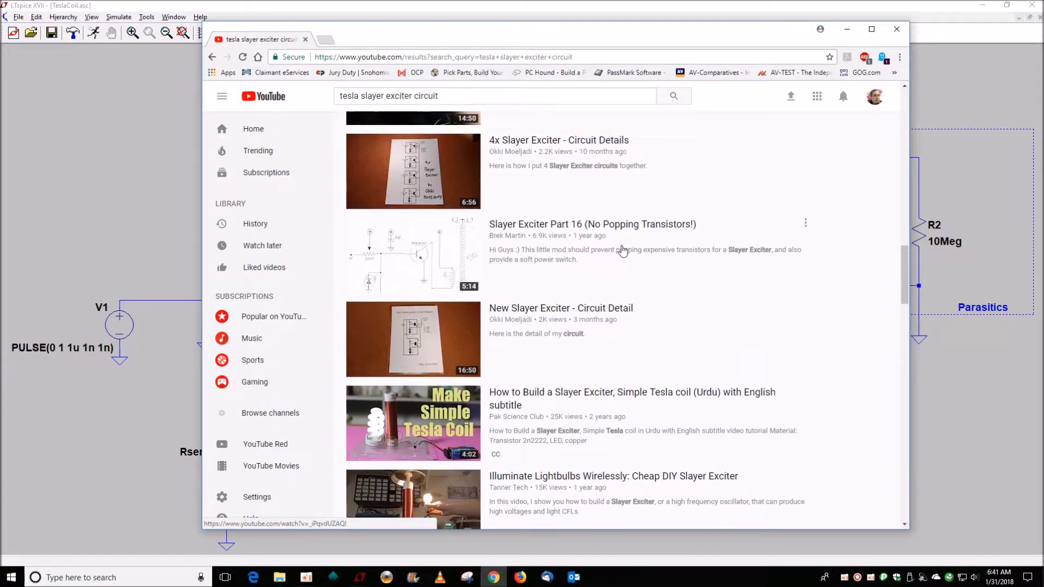
scroll(623, 250, up, 18)
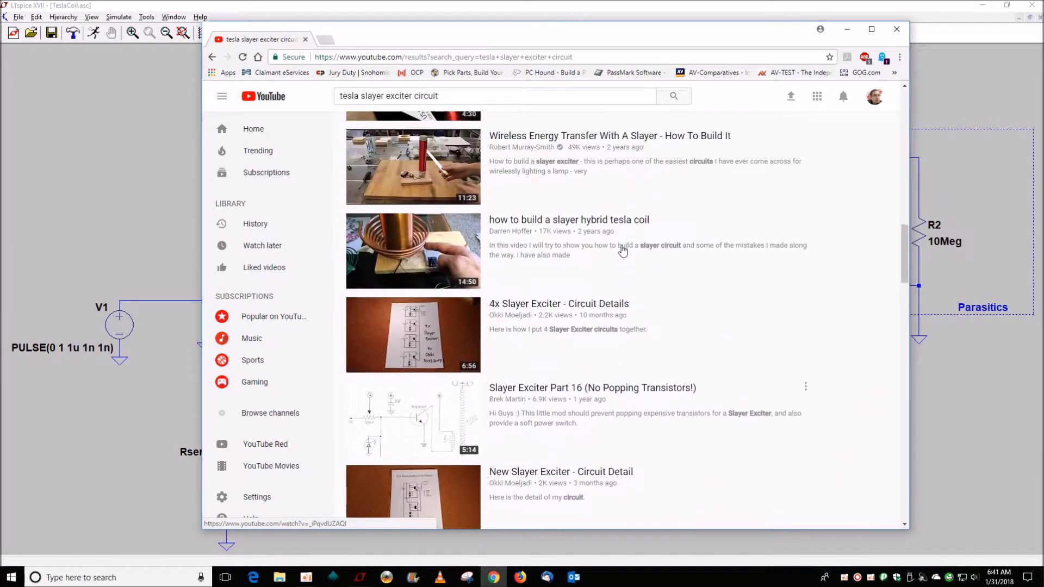
scroll(623, 251, up, 3)
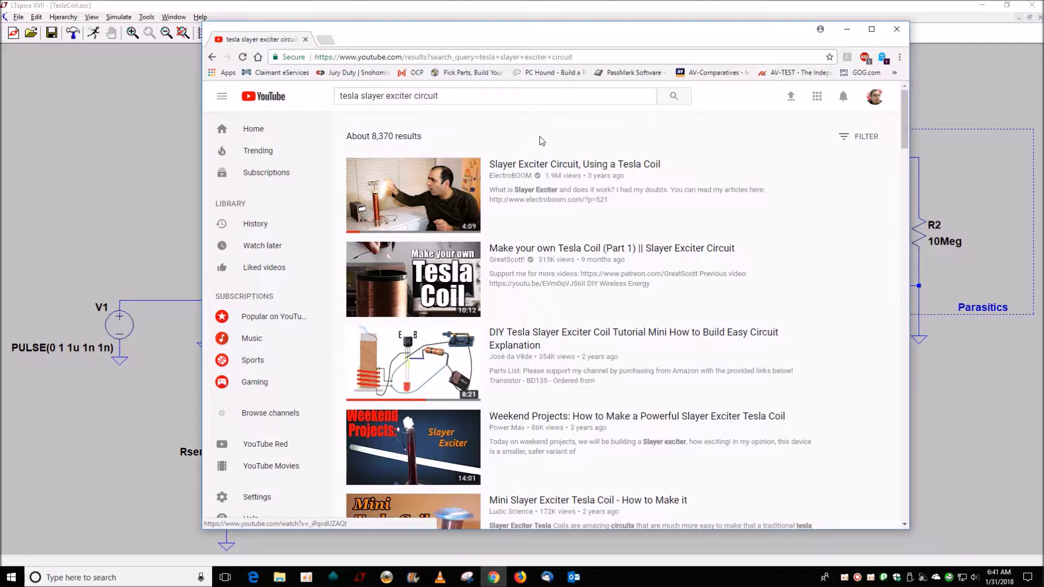
click(422, 9)
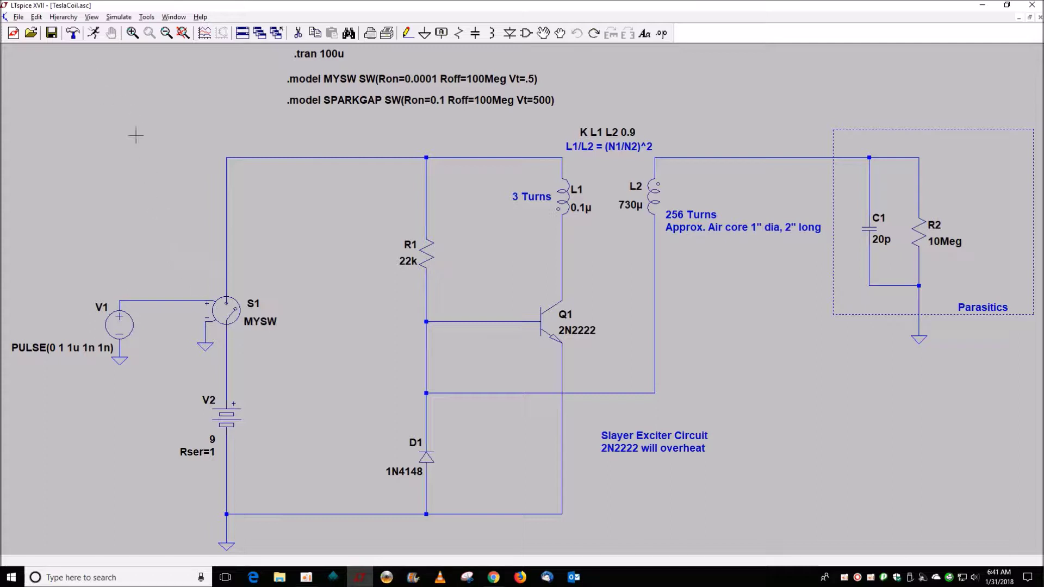
Run the .tran 100u simulation of the slayer exciter and probe the secondary coil's top.
click(93, 33)
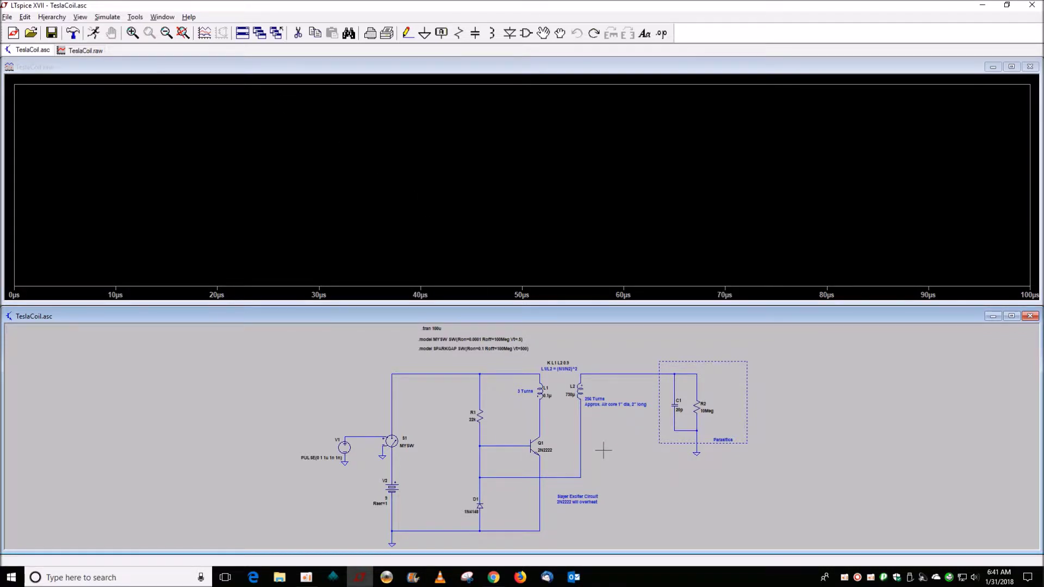
click(625, 372)
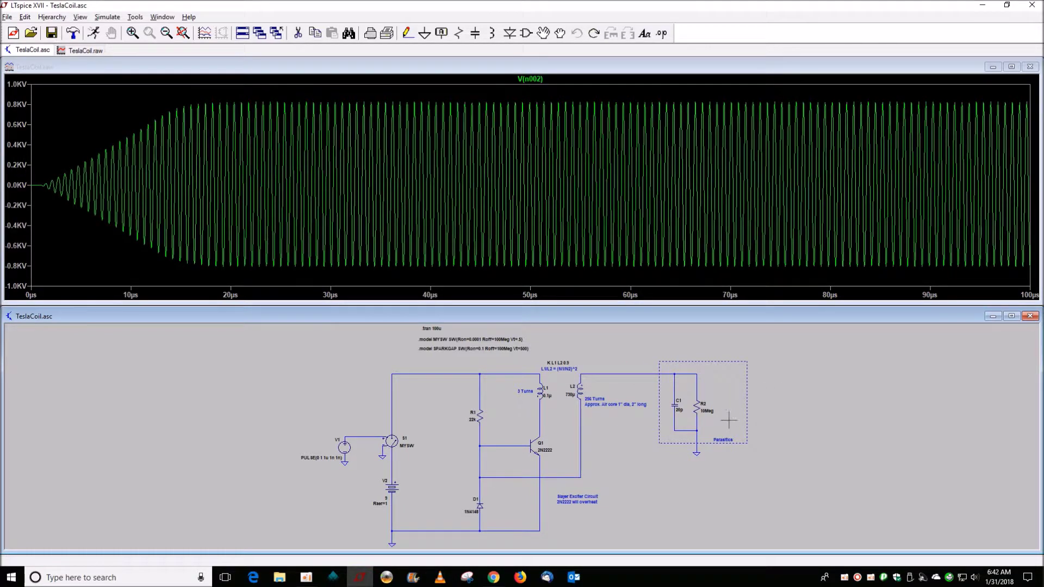
Plot Q1's collector voltage V(n004) and collector current Ic(Q1), zoomed to 50–72 µs.
scroll(723, 418, up, 2)
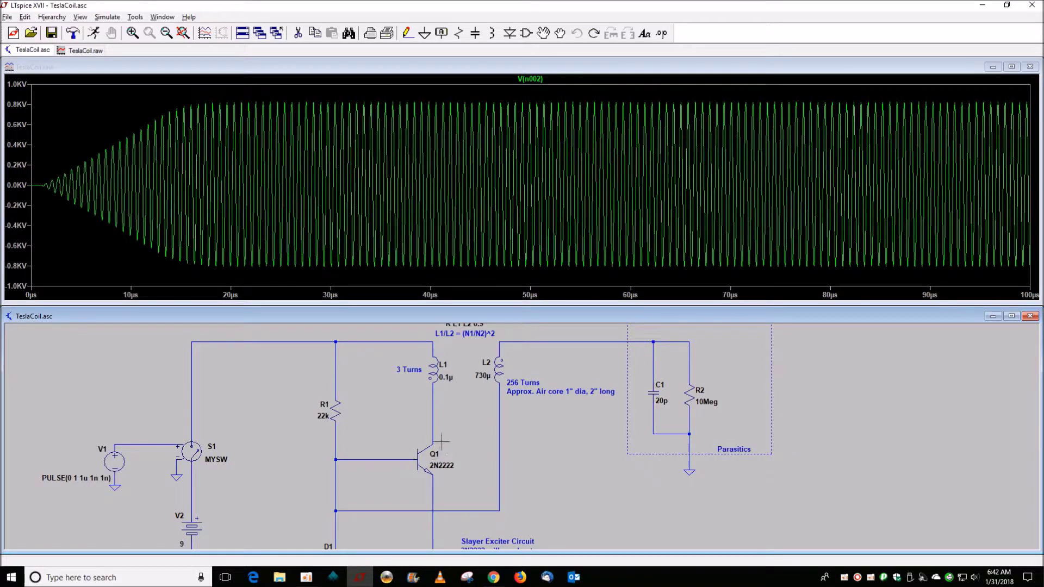
drag(435, 434, 436, 494)
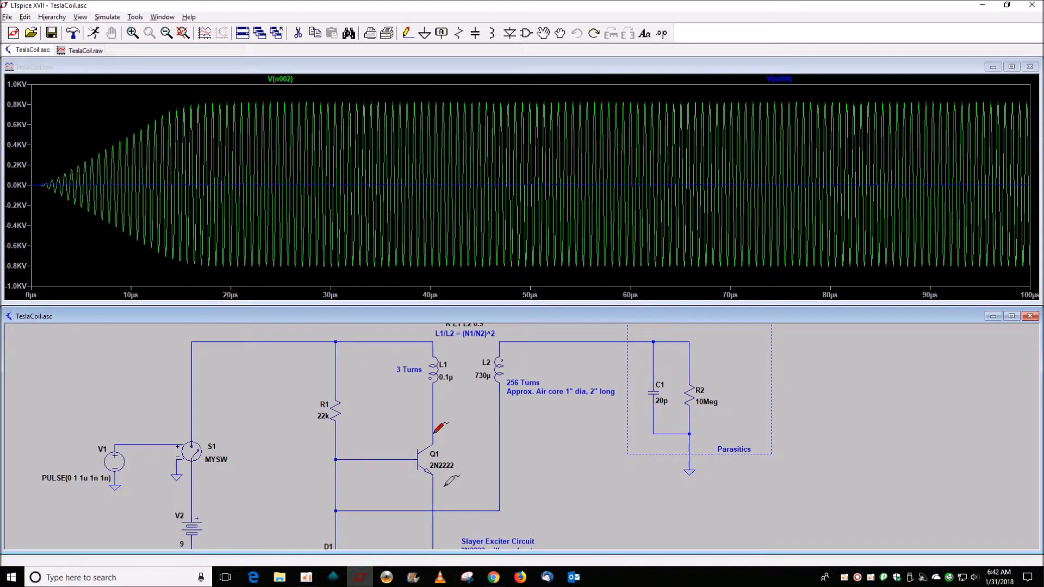
click(445, 487)
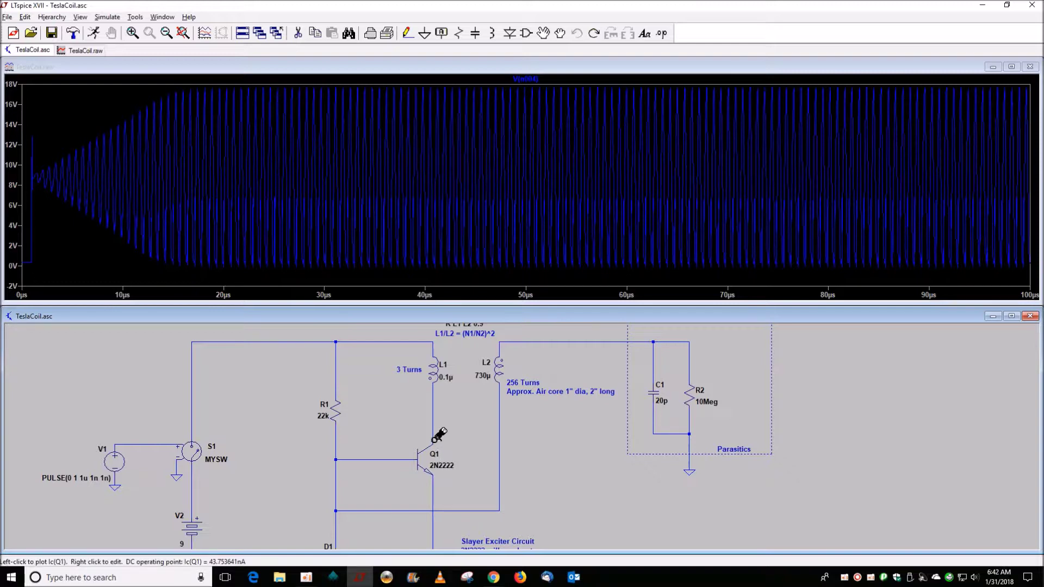
click(436, 438)
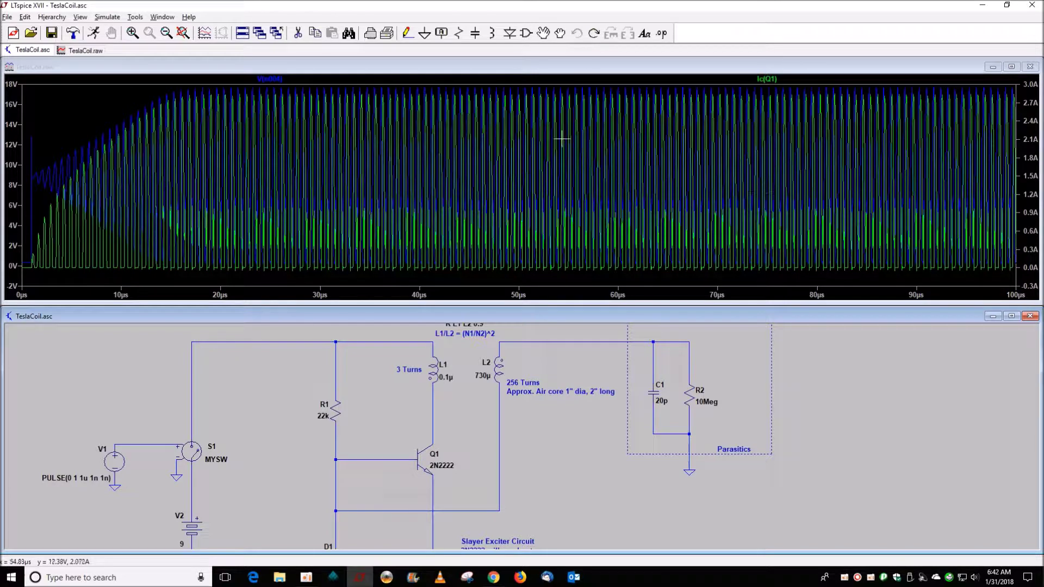
drag(522, 85, 722, 276)
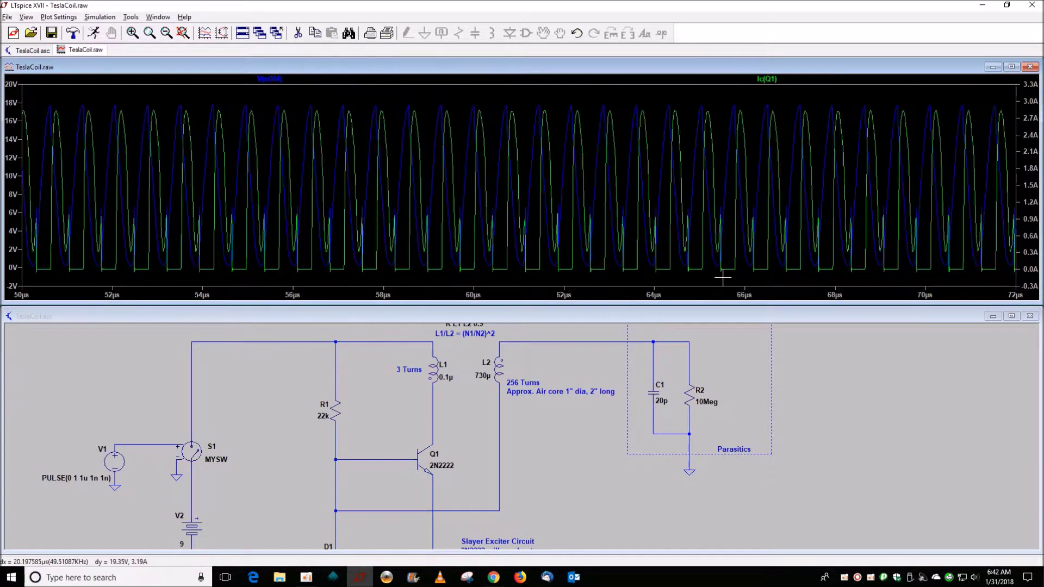
Copy the V(n004) trace expression without changing it.
right_click(275, 80)
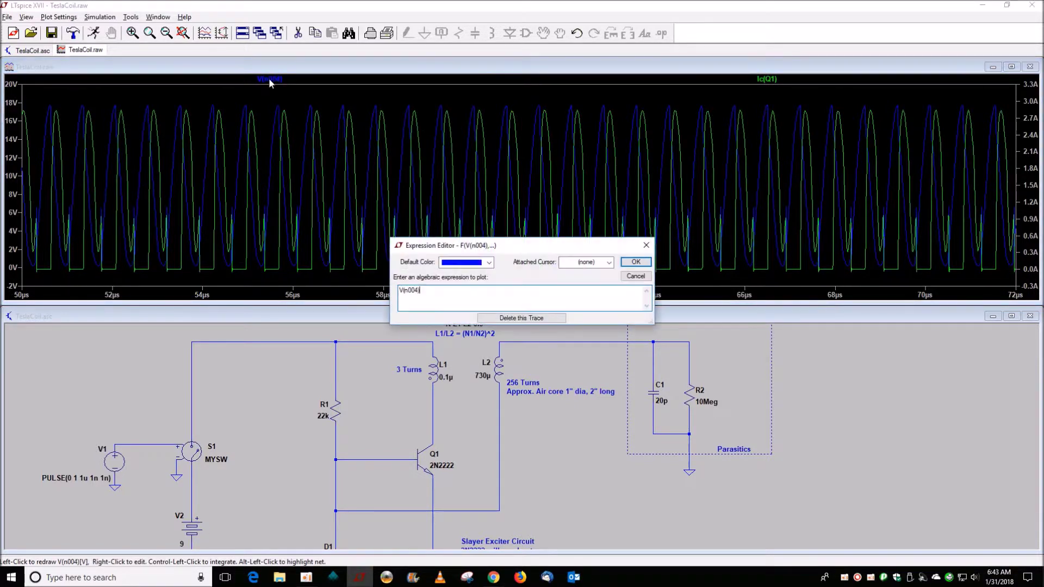
drag(423, 293, 381, 287)
right_click(451, 296)
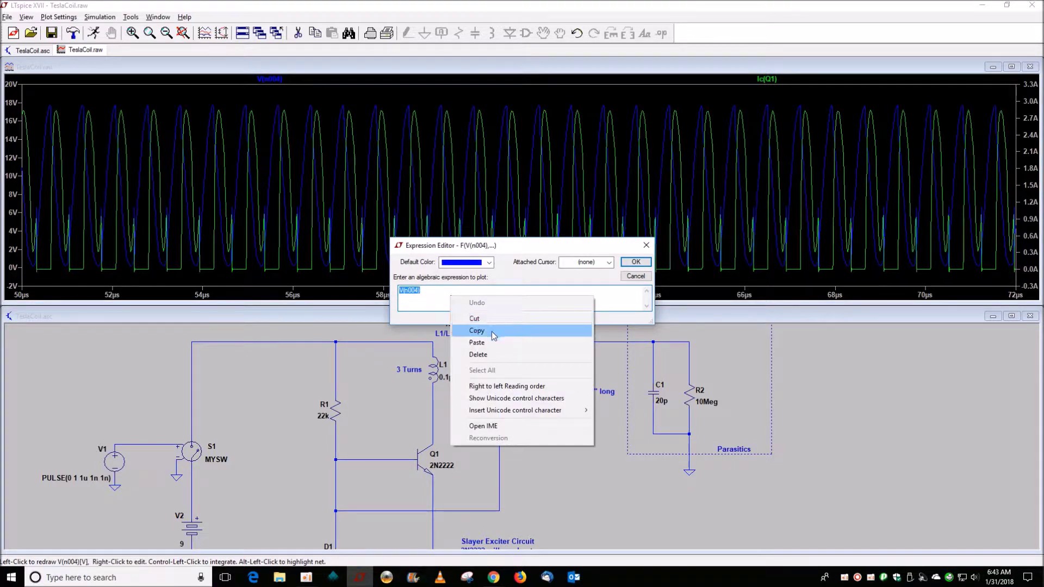
click(476, 331)
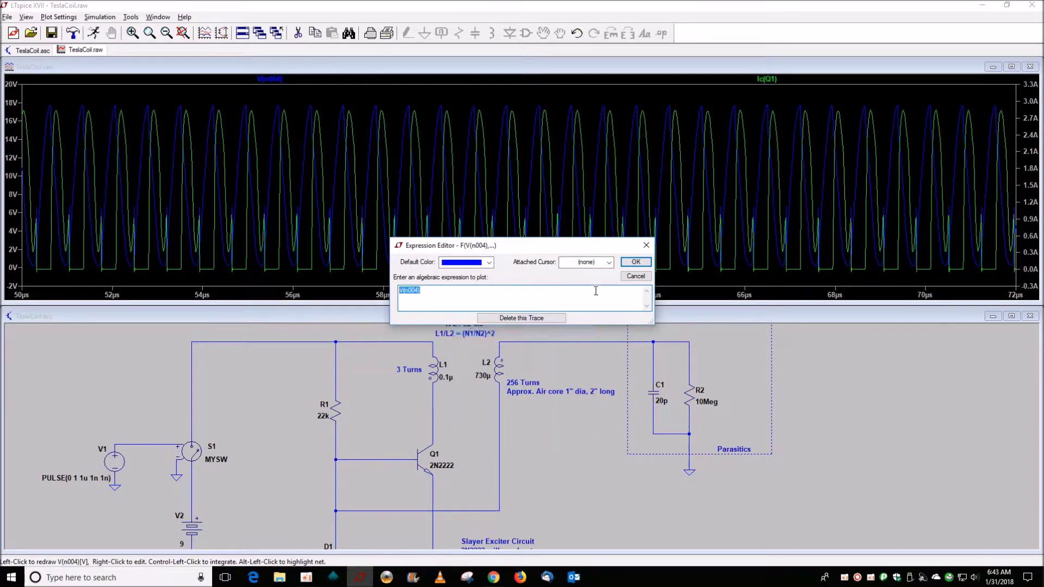
click(633, 277)
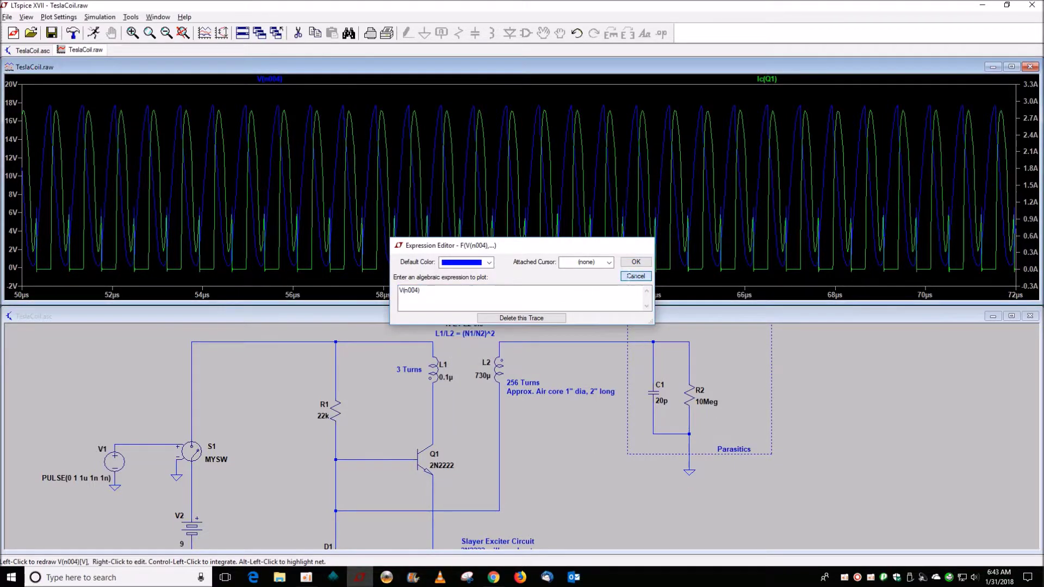
Change the Ic(Q1) trace to Ic(Q1)*V(n004) and read its 6.2518 W average.
right_click(771, 80)
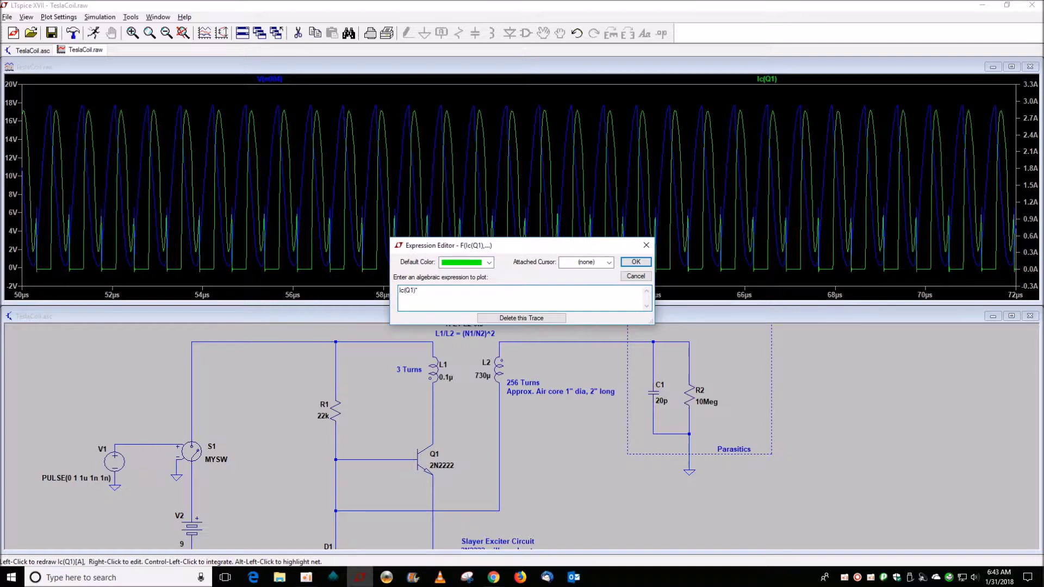
text(V(n004))
key(Return)
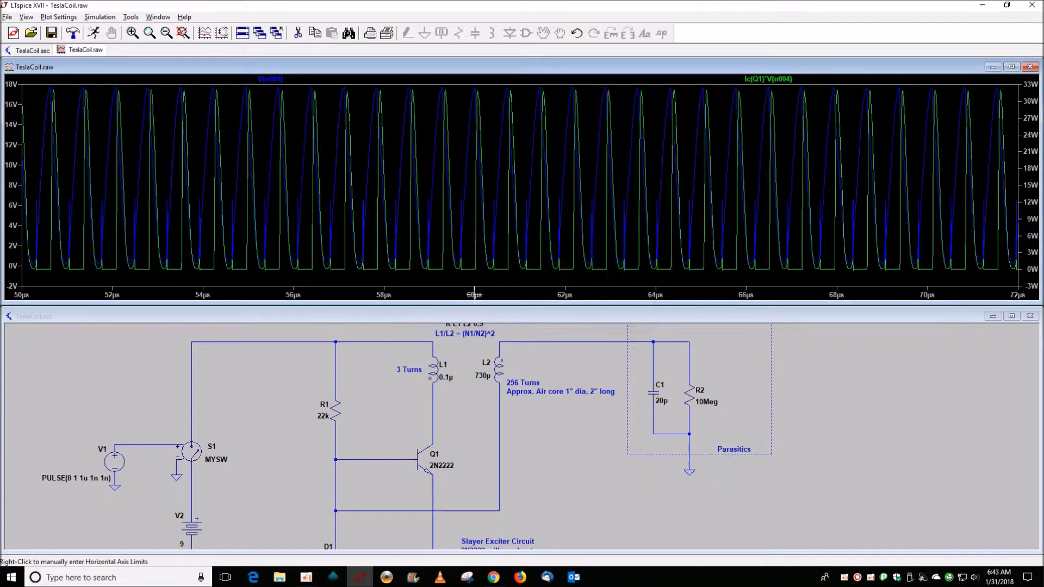
ctrl+click(793, 81)
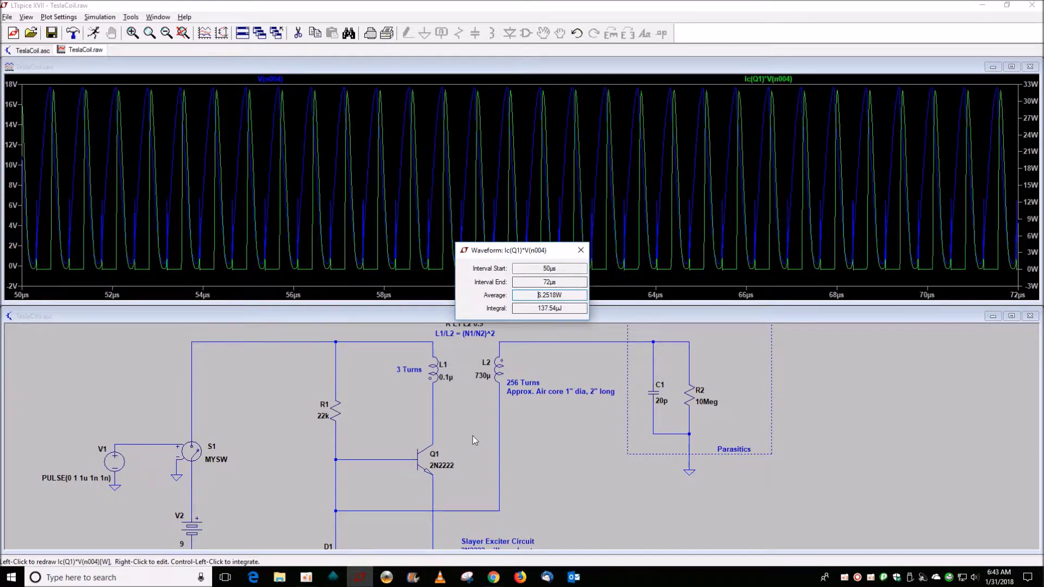
Replace Q1's 2N2222 with a 2N3055 transistor and re-run the simulation.
click(581, 250)
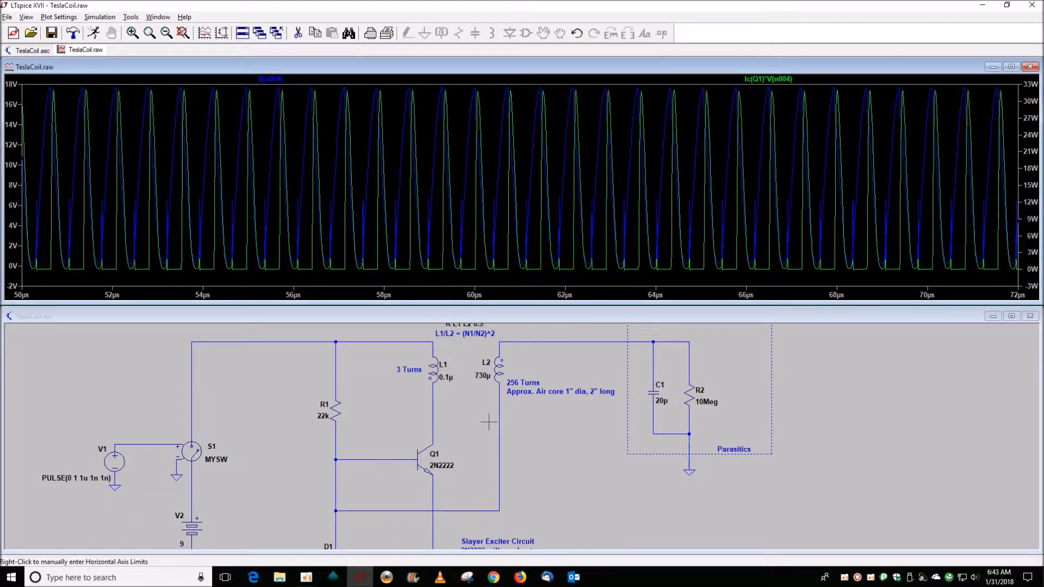
click(422, 450)
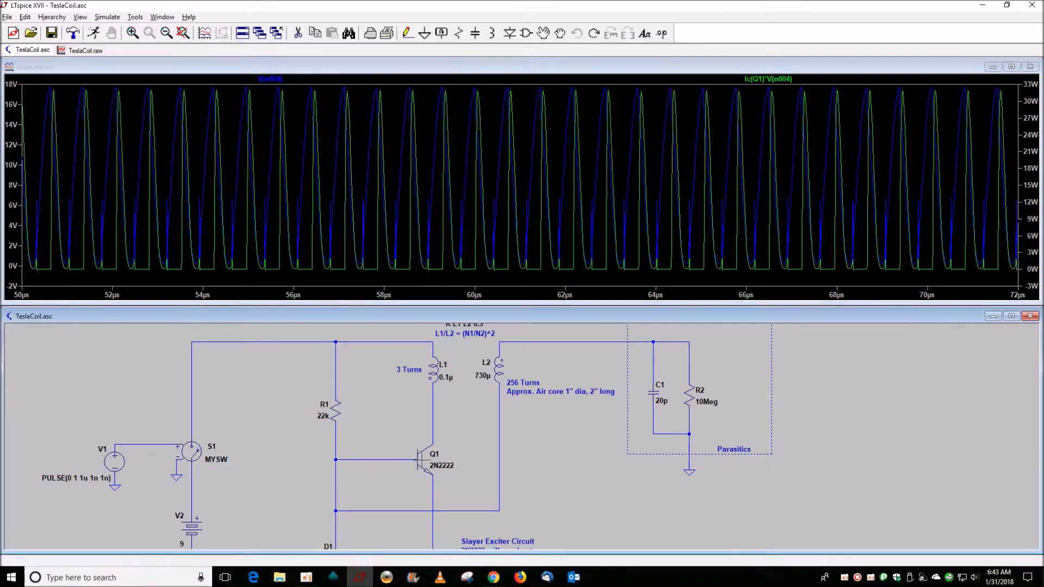
right_click(423, 460)
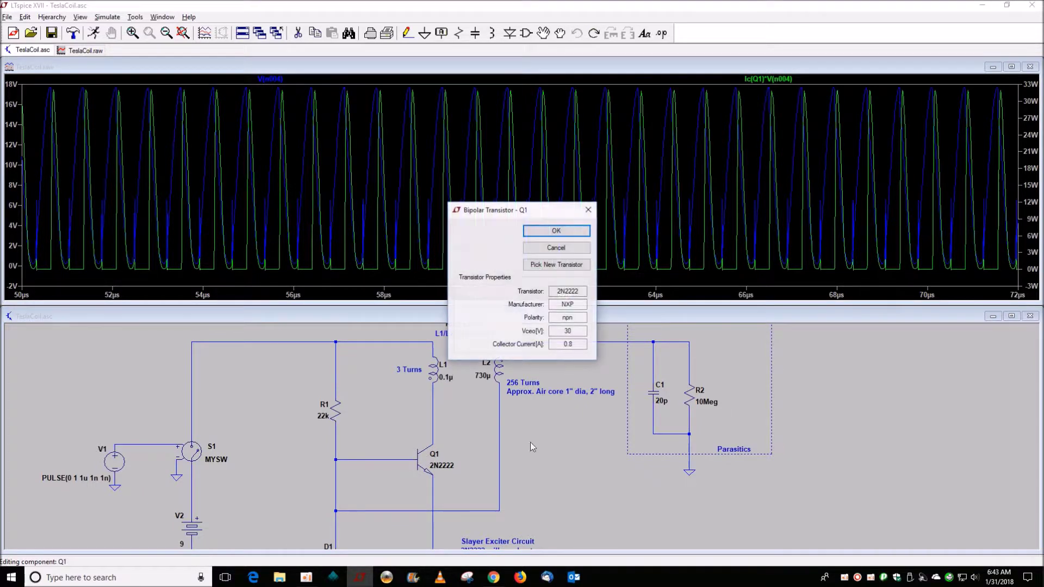
click(556, 265)
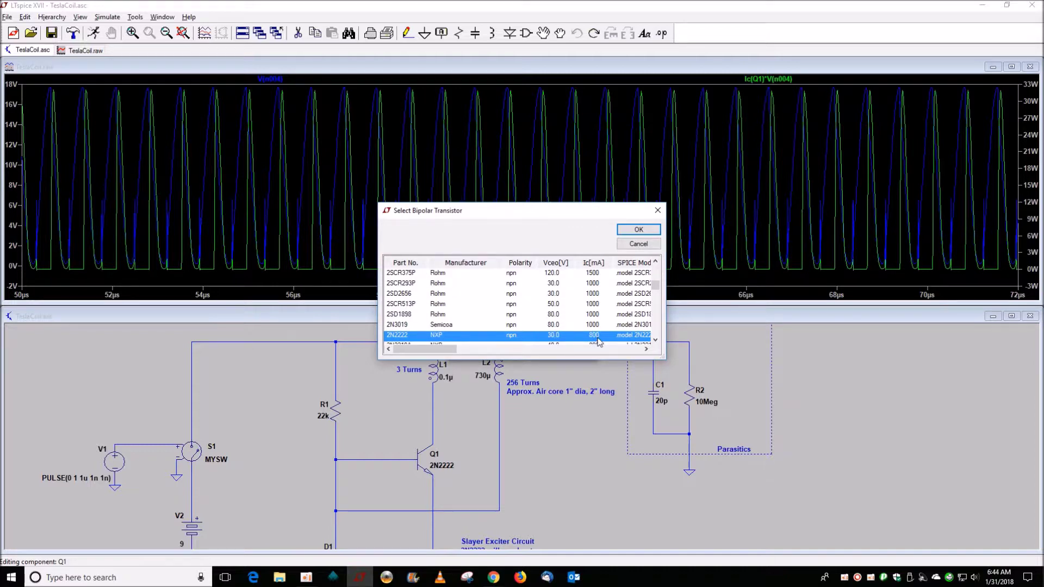
scroll(598, 342, down, 1)
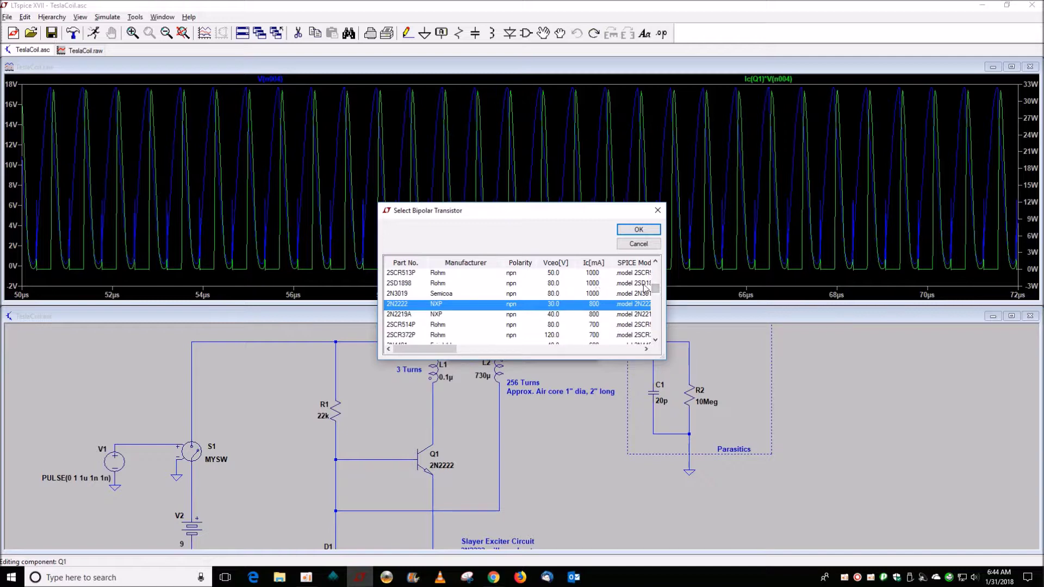
drag(656, 288, 654, 267)
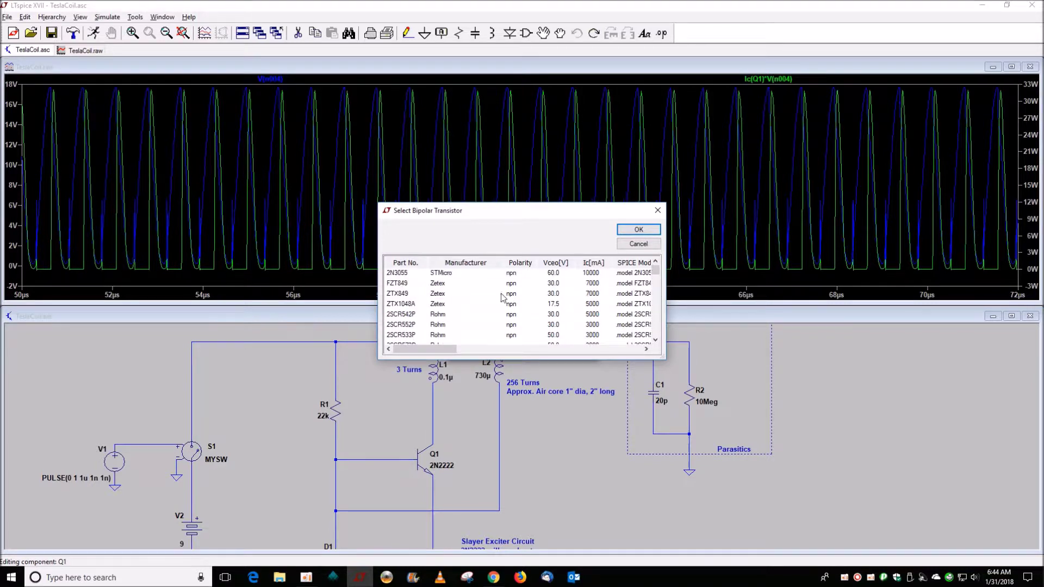
click(405, 274)
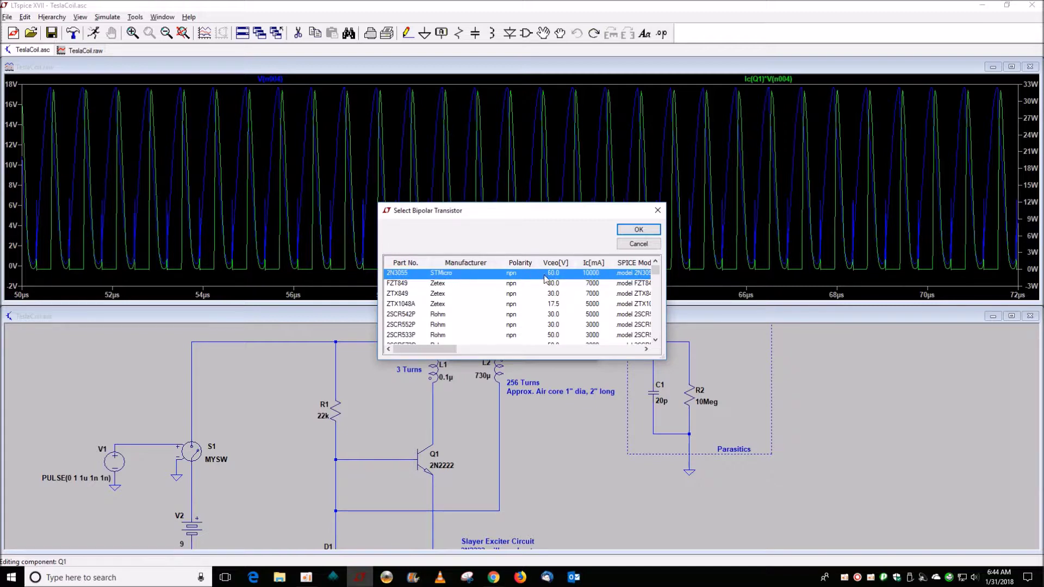
click(633, 229)
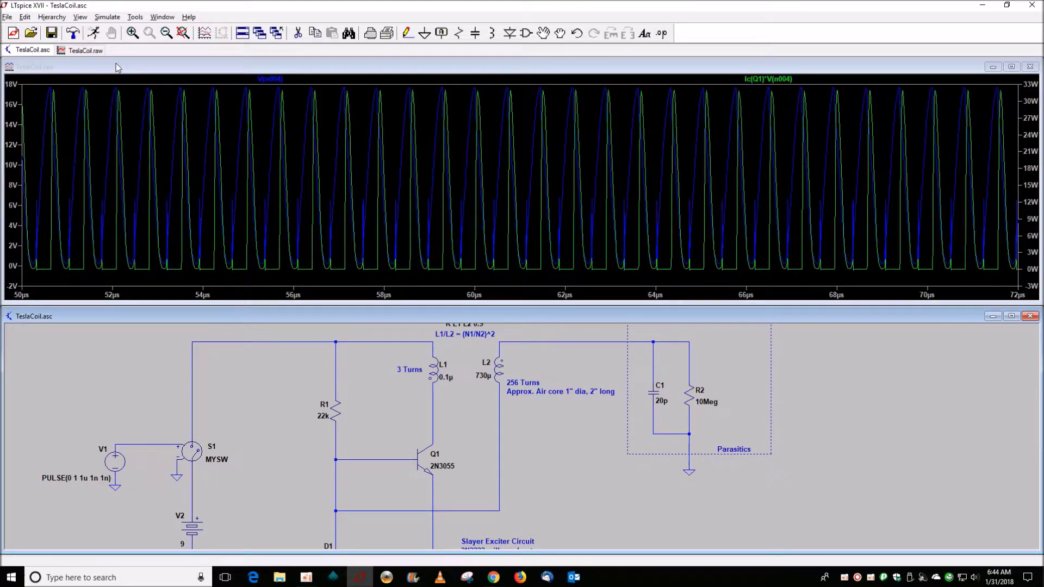
click(93, 33)
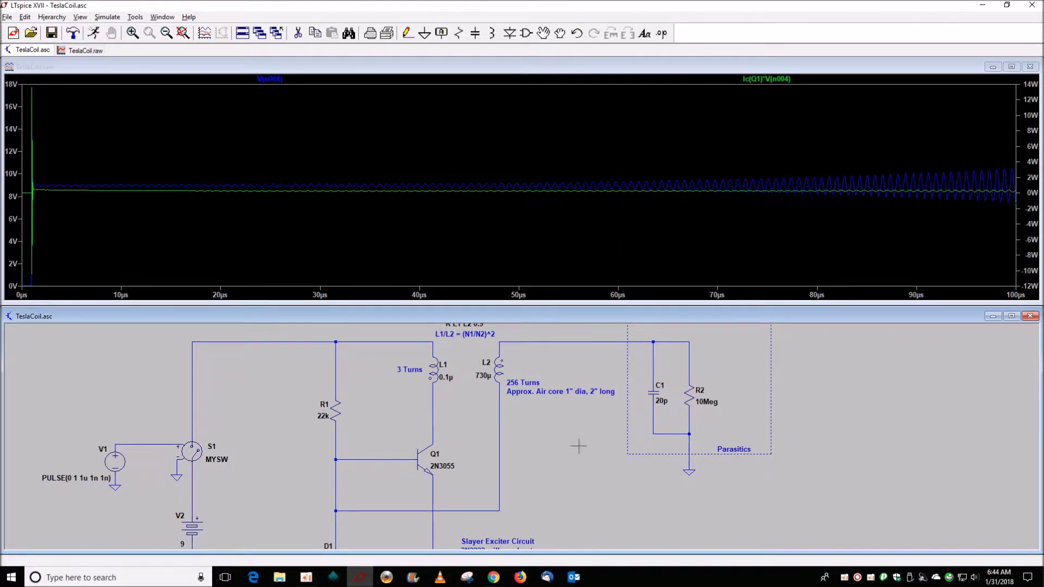
Change the .tran stop time to 1m, re-run, and zoom the plot onto 0.78–1 ms.
scroll(566, 447, down, 3)
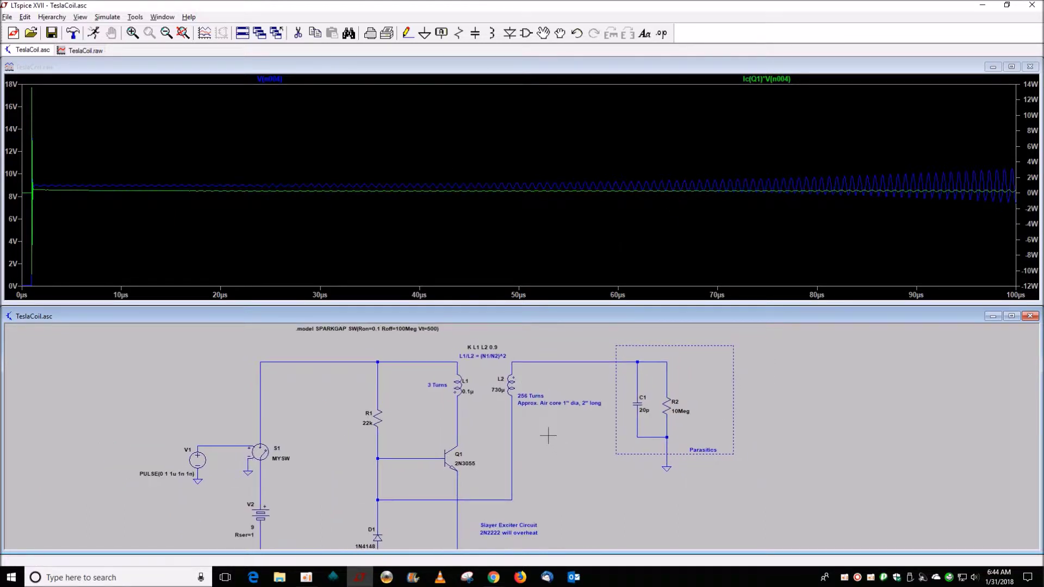
drag(427, 341, 481, 431)
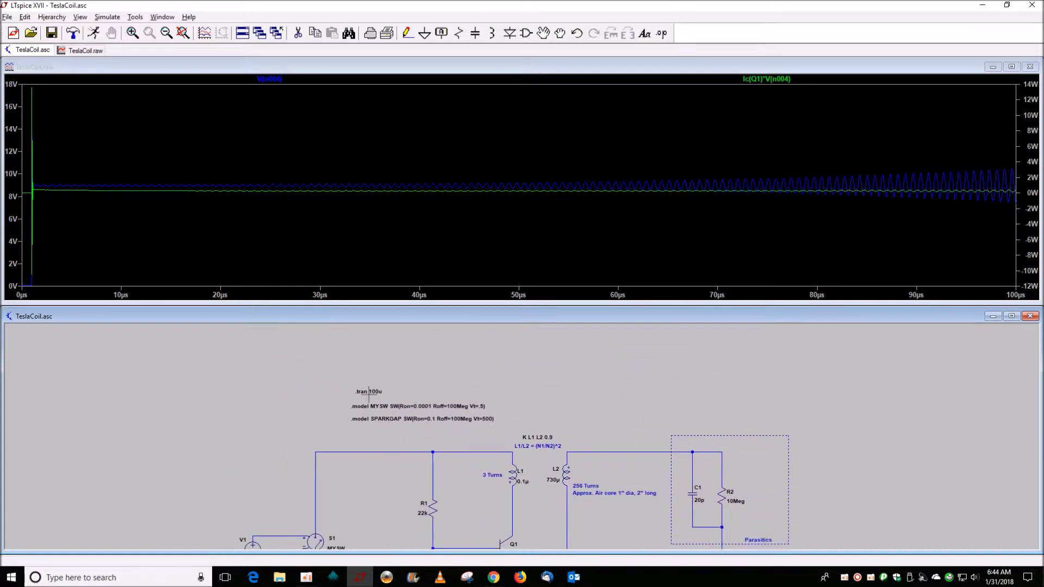
right_click(369, 392)
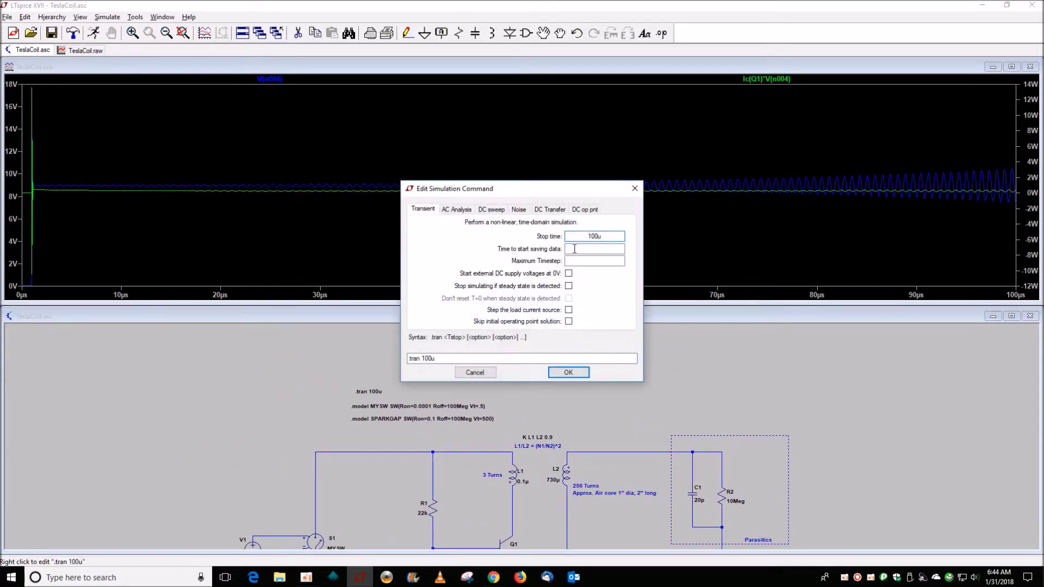
drag(605, 236, 554, 235)
text(1m)
key(Return)
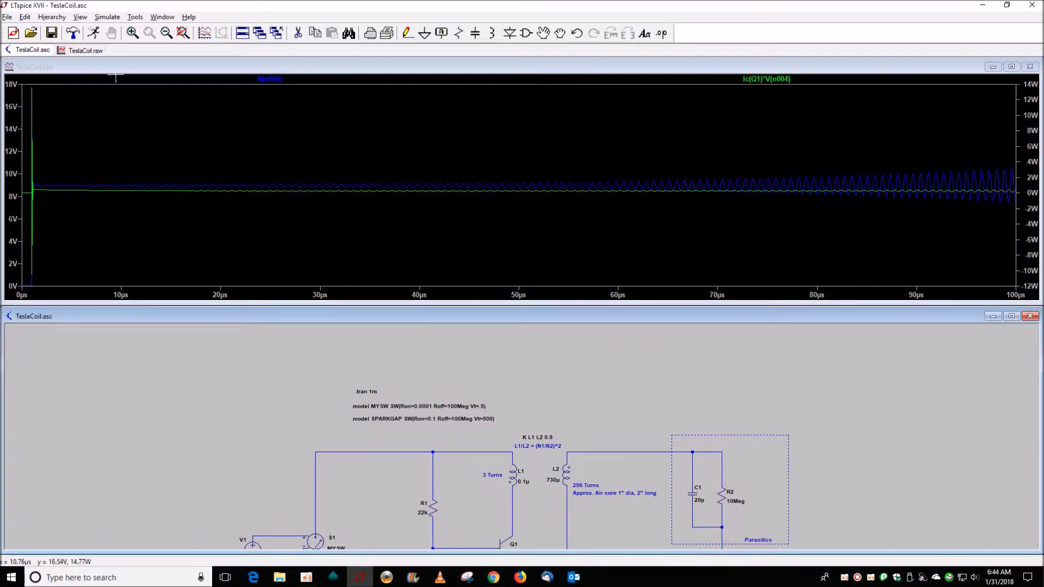
click(93, 32)
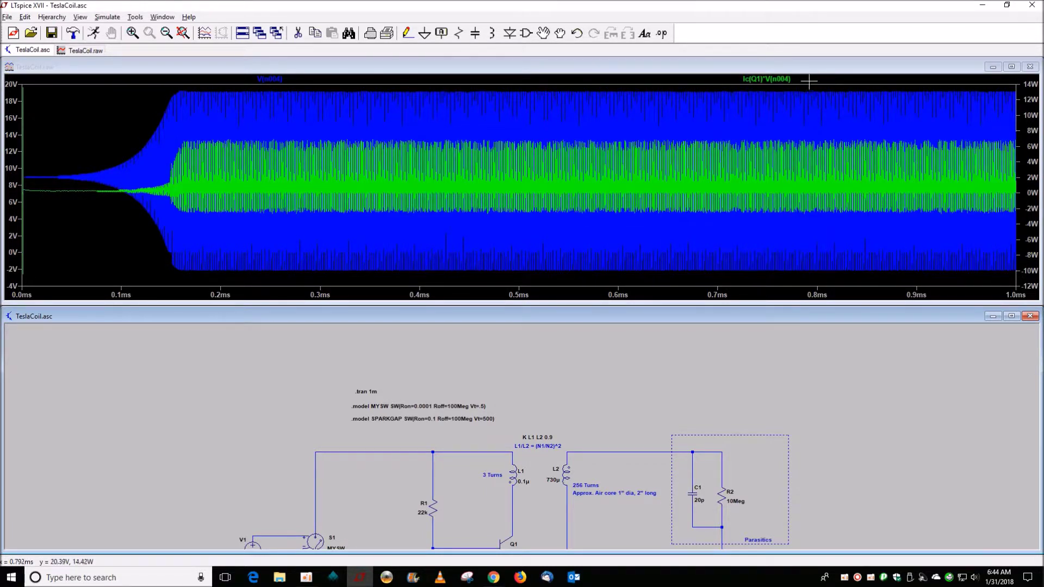
drag(811, 81, 1010, 279)
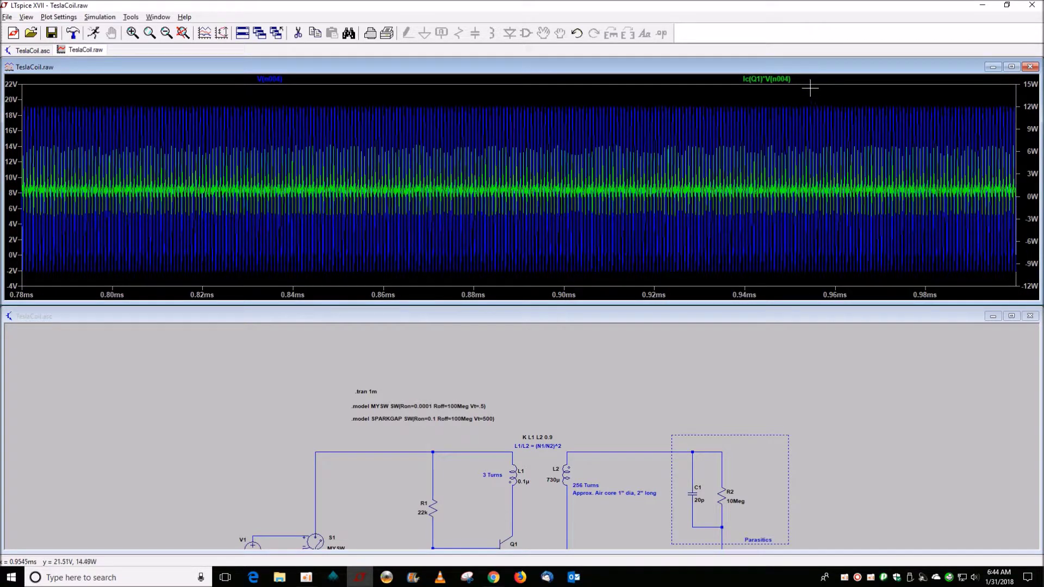
Read Q1's roughly 888 mW average power, then add Ic(Q1) to the plot.
ctrl+click(777, 79)
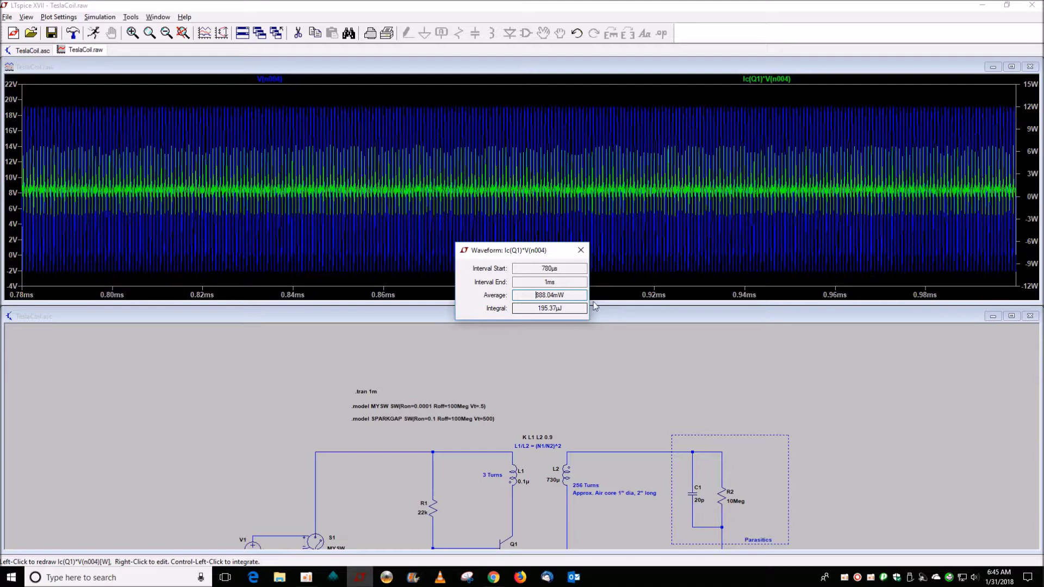
click(581, 250)
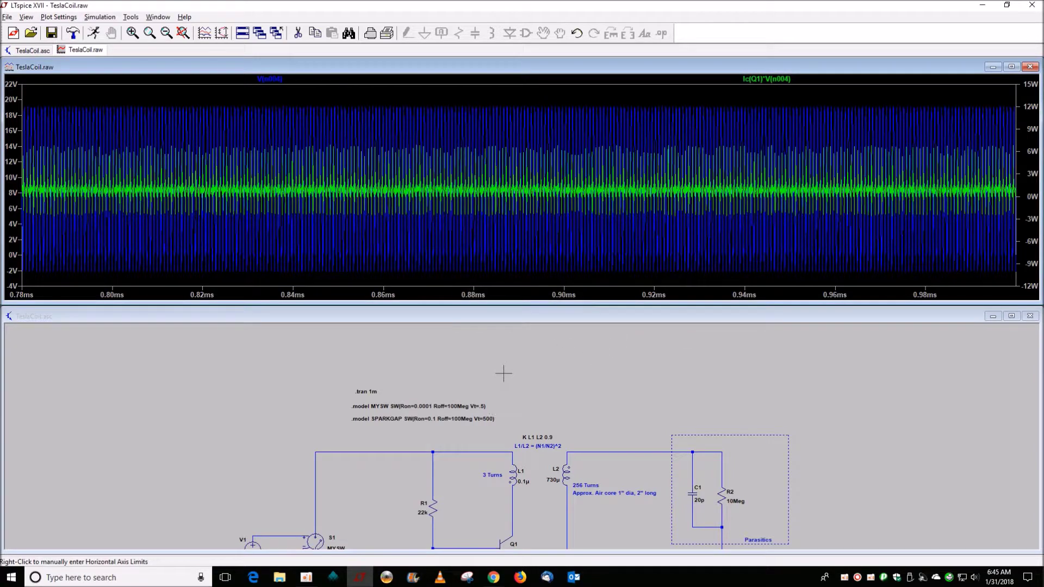
click(521, 401)
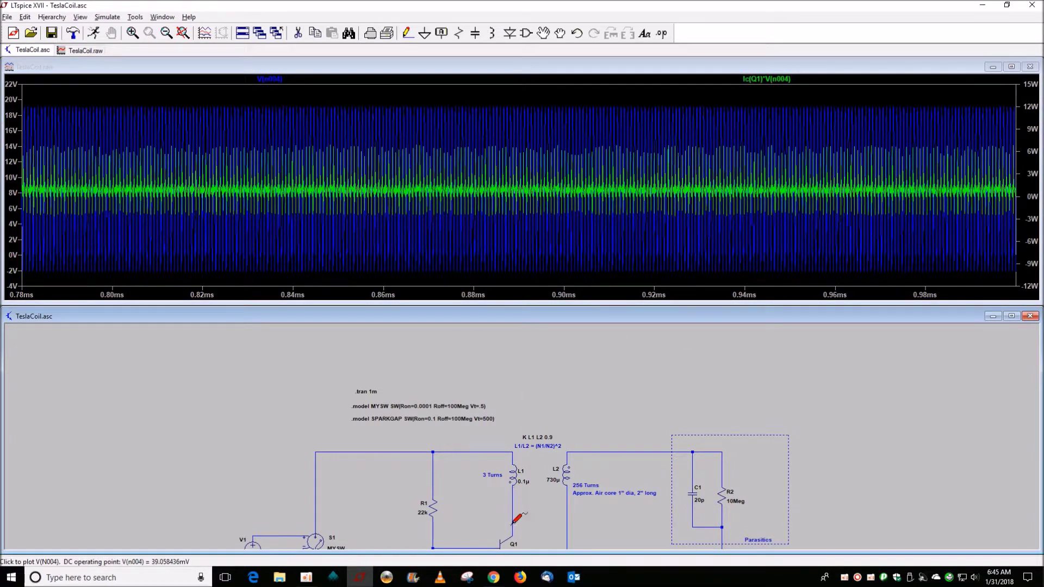
drag(536, 519, 545, 444)
scroll(544, 444, up, 2)
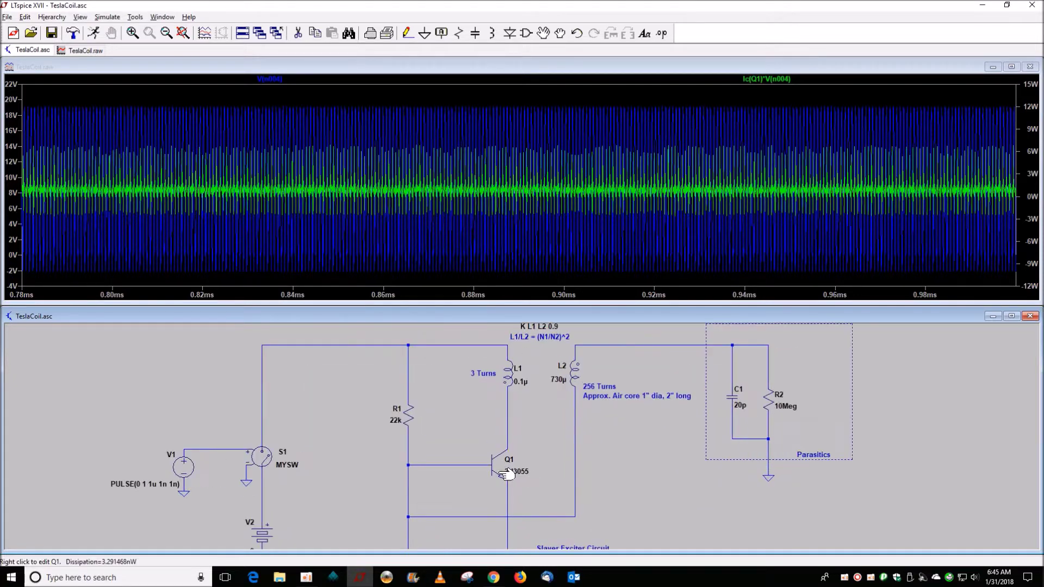
click(509, 445)
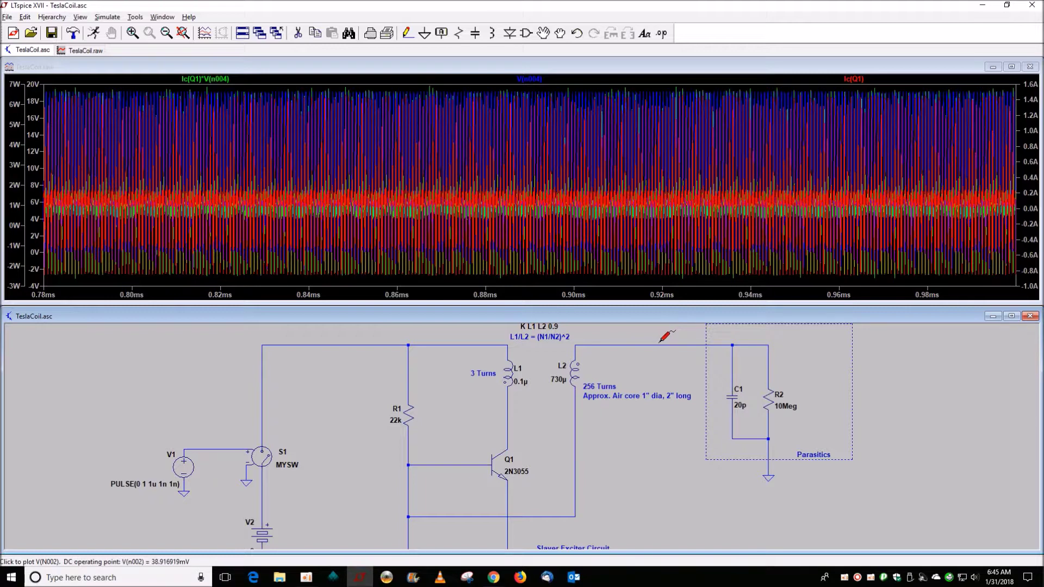
Plot only V(n002) and zoom to 900–950 µs to show its ±1 kV sine.
click(660, 342)
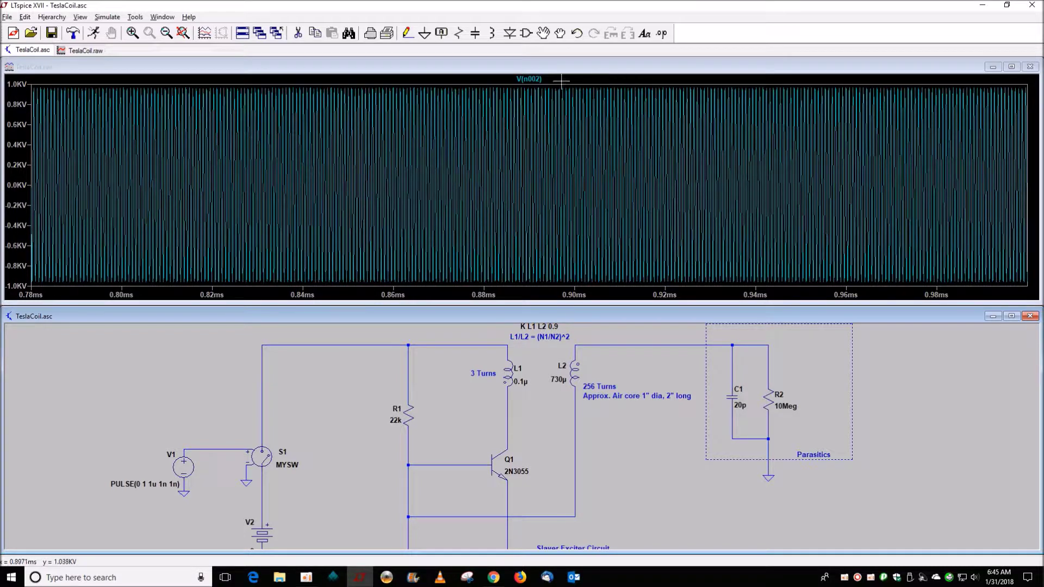
drag(574, 83, 800, 289)
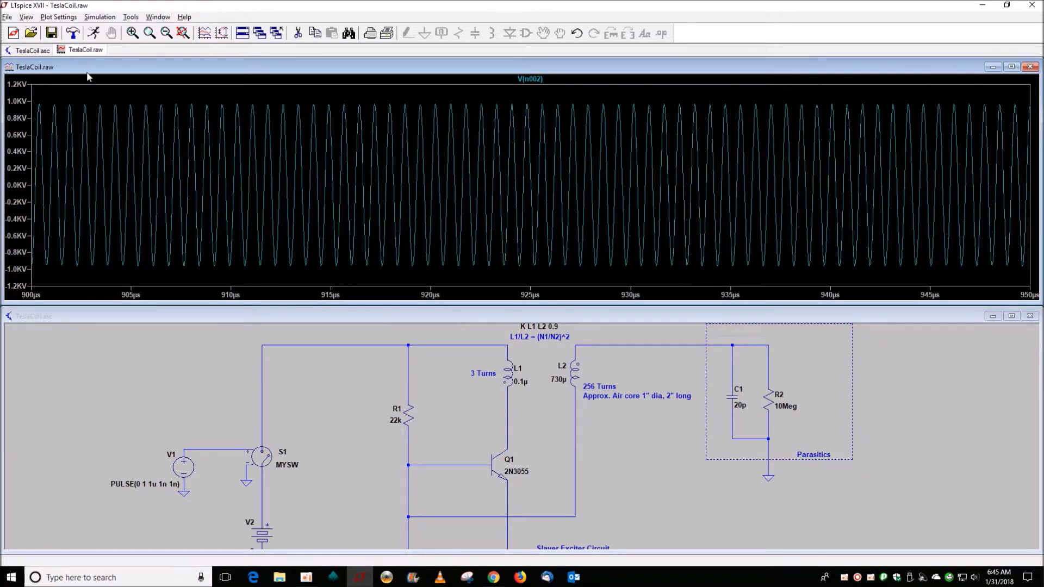
click(26, 17)
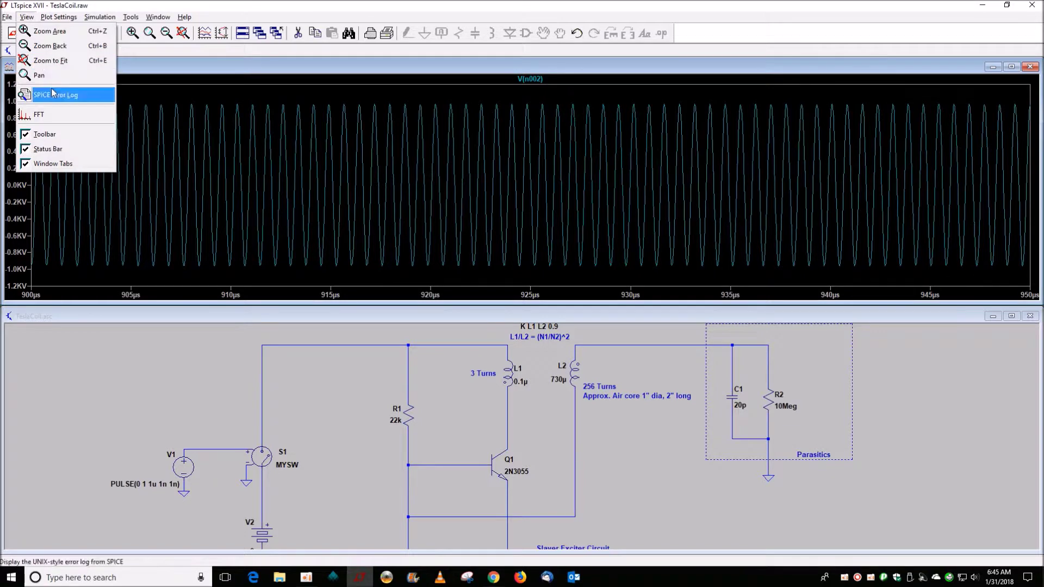
click(55, 115)
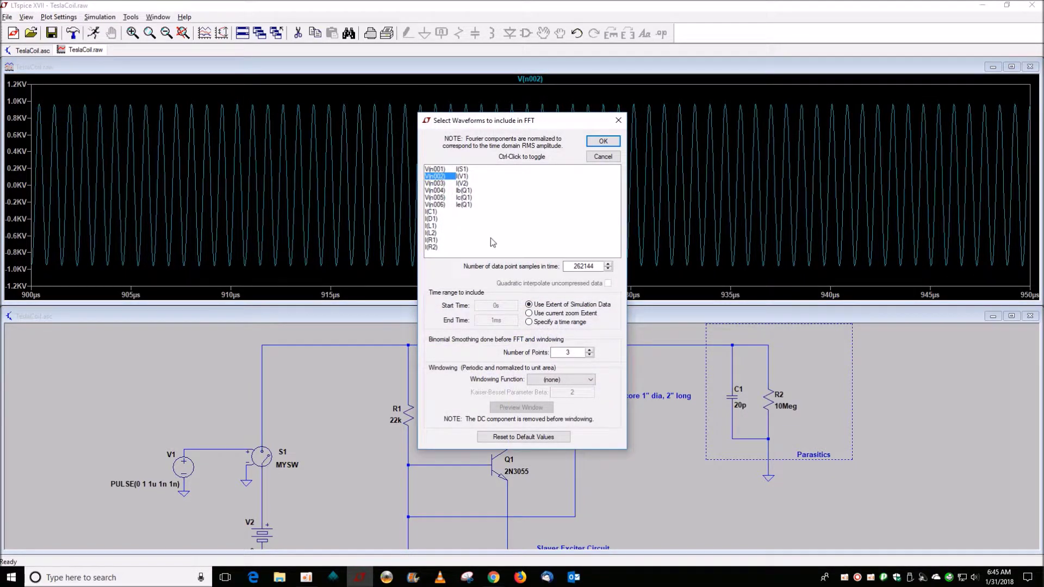
click(602, 142)
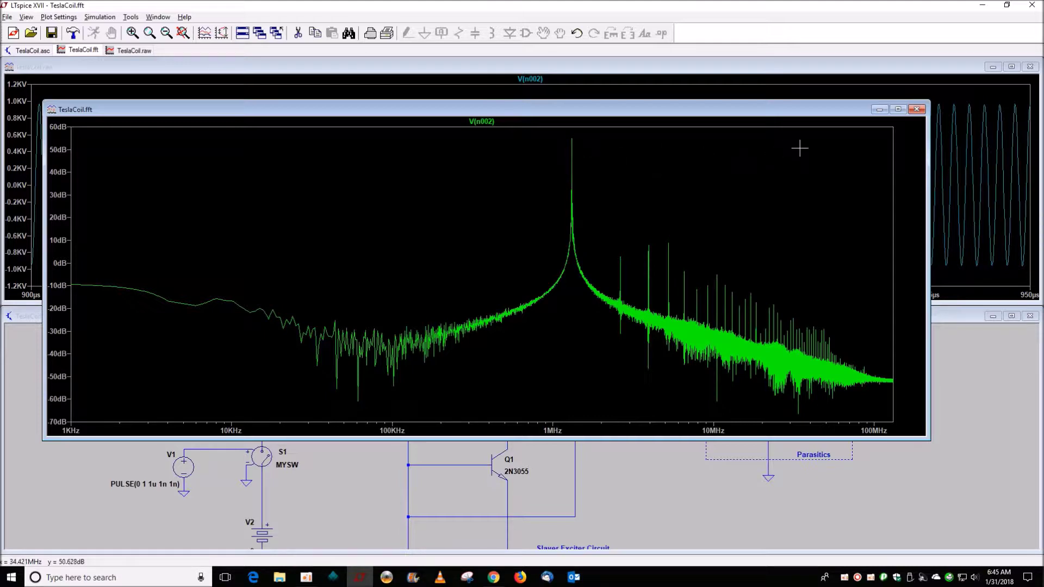
click(917, 110)
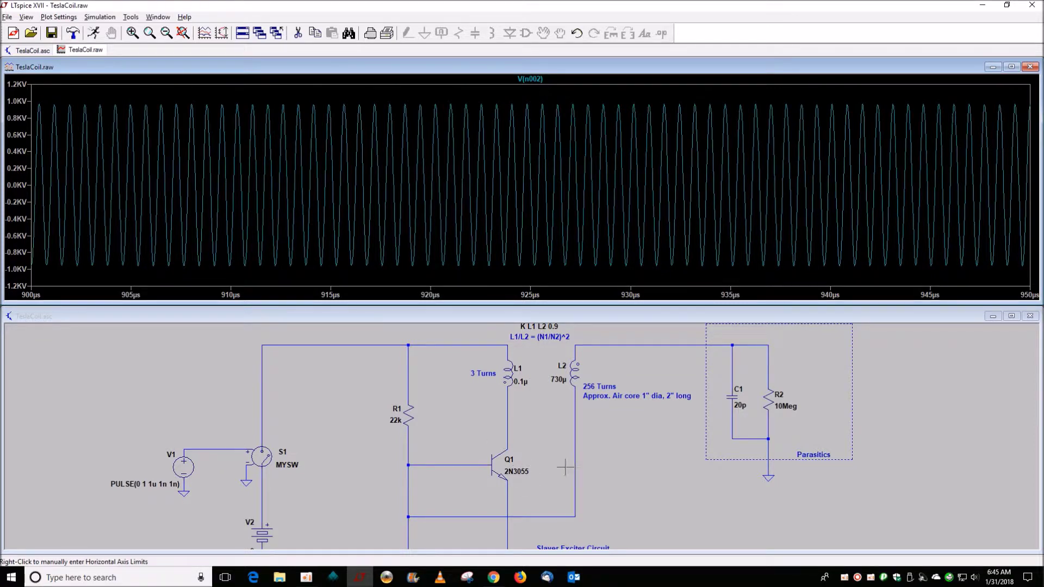
Close the TeslaCoil plot and schematic, discarding unsaved changes.
drag(624, 484, 631, 441)
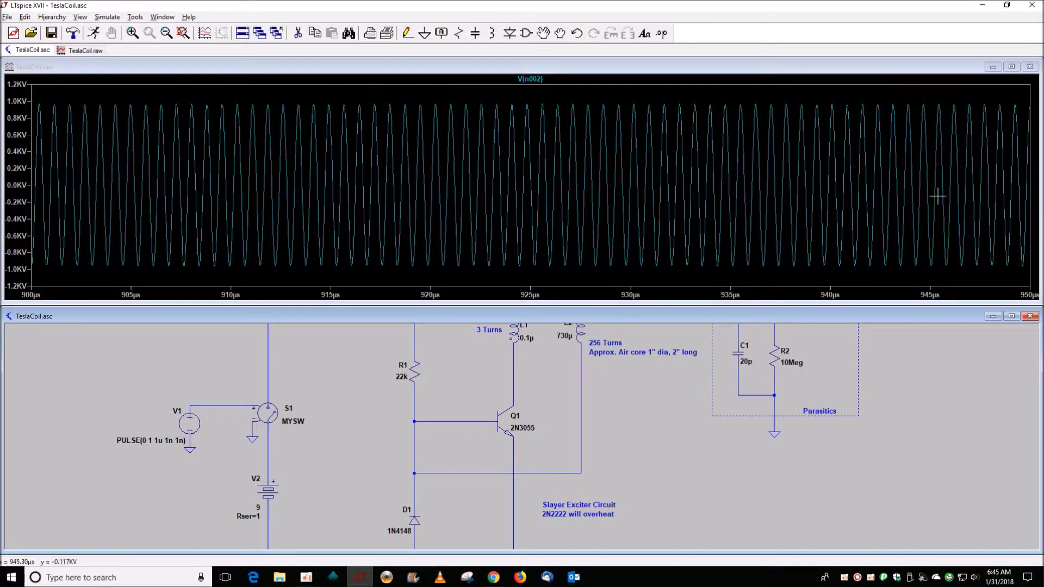
click(1030, 67)
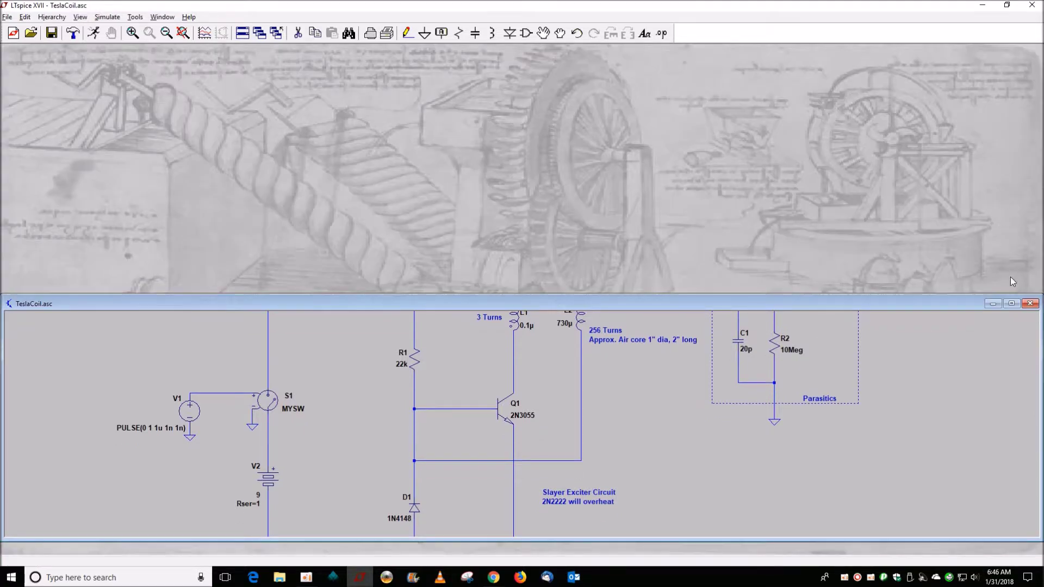
click(1030, 304)
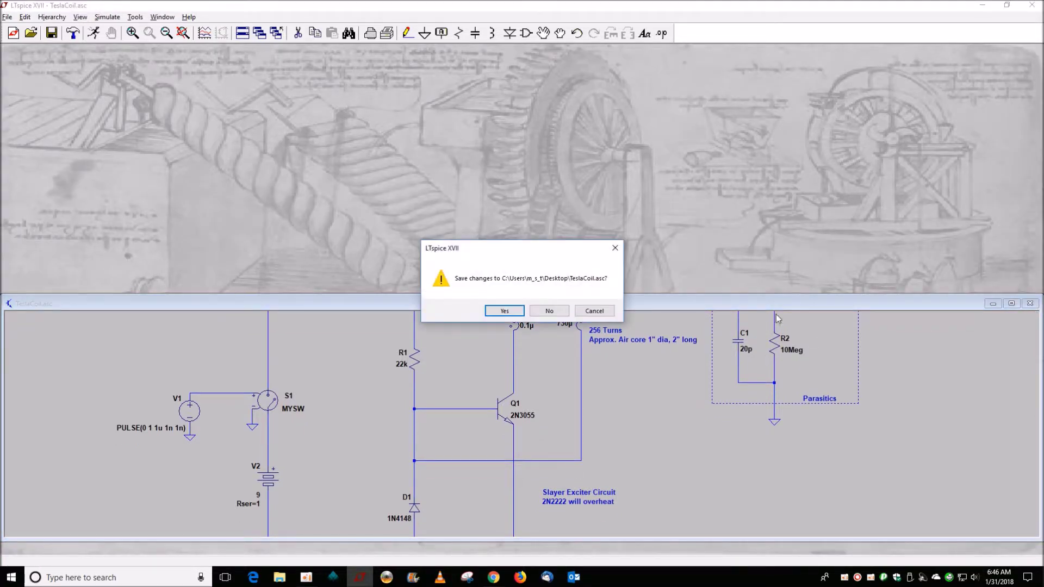
click(545, 312)
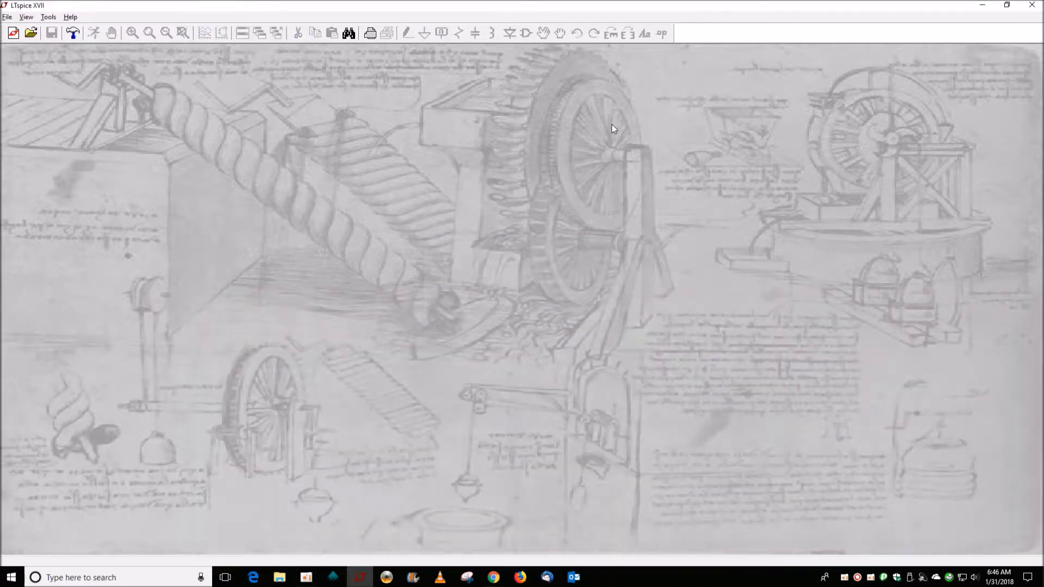
Open TeslaCoilImproved.asc from recent files and run its simulation.
click(8, 17)
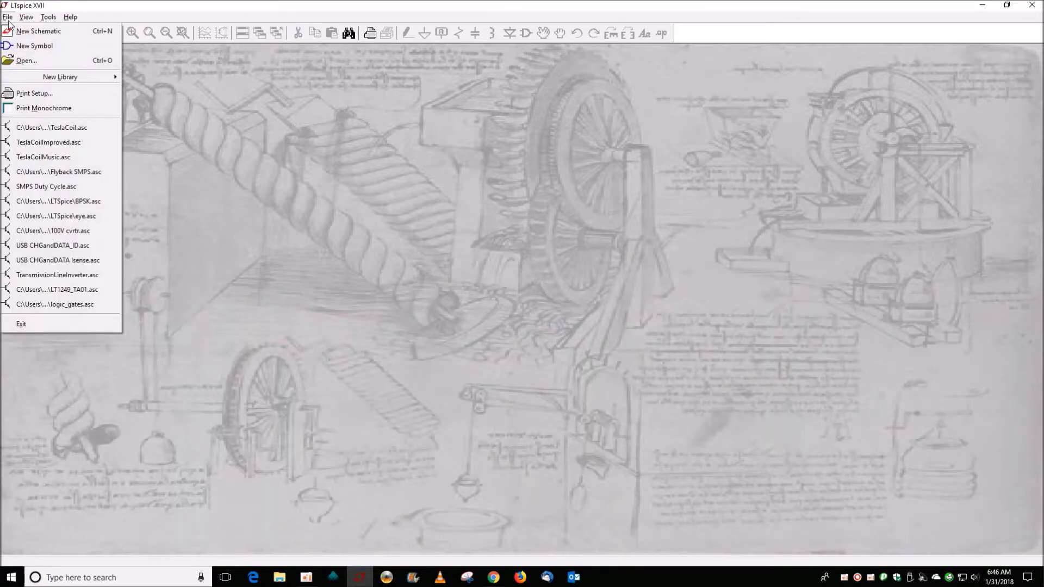
click(74, 143)
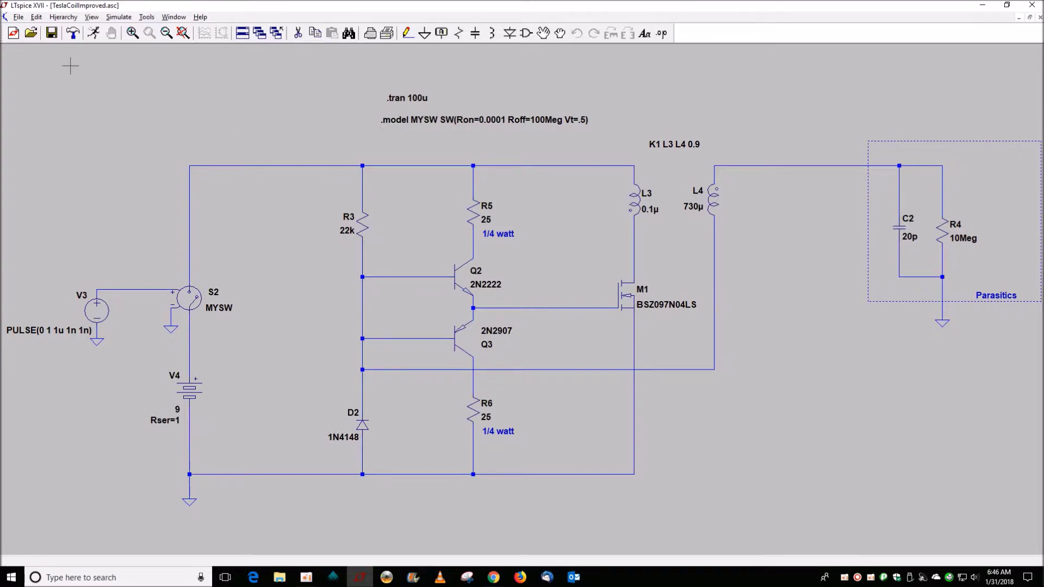
click(93, 33)
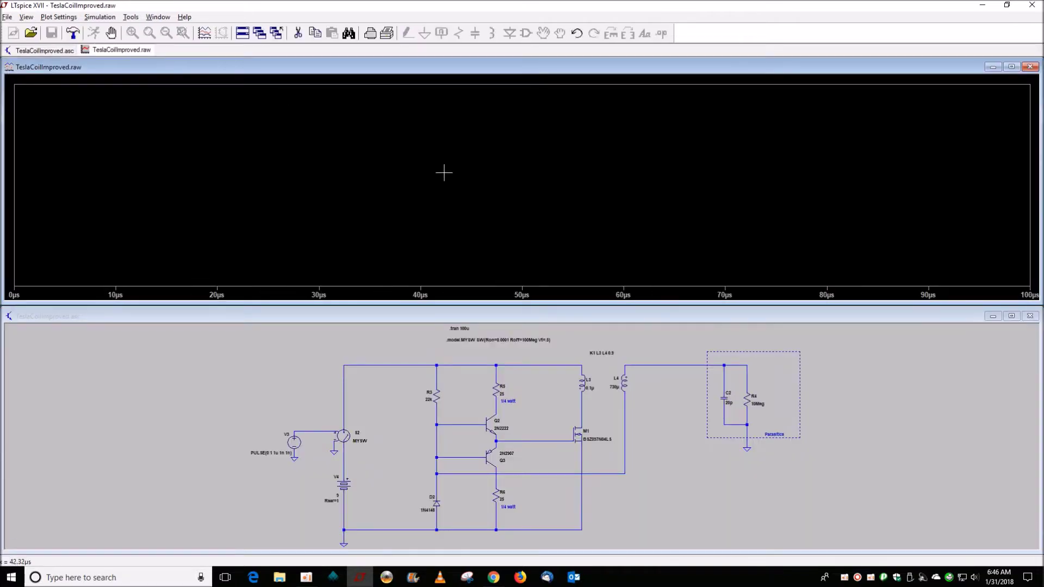
Plot V(n005) alone and zoom into the 38–60 µs stretch.
click(620, 334)
mouse_move(661, 326)
mouse_down()
mouse_move(661, 351)
mouse_move(671, 321)
mouse_up()
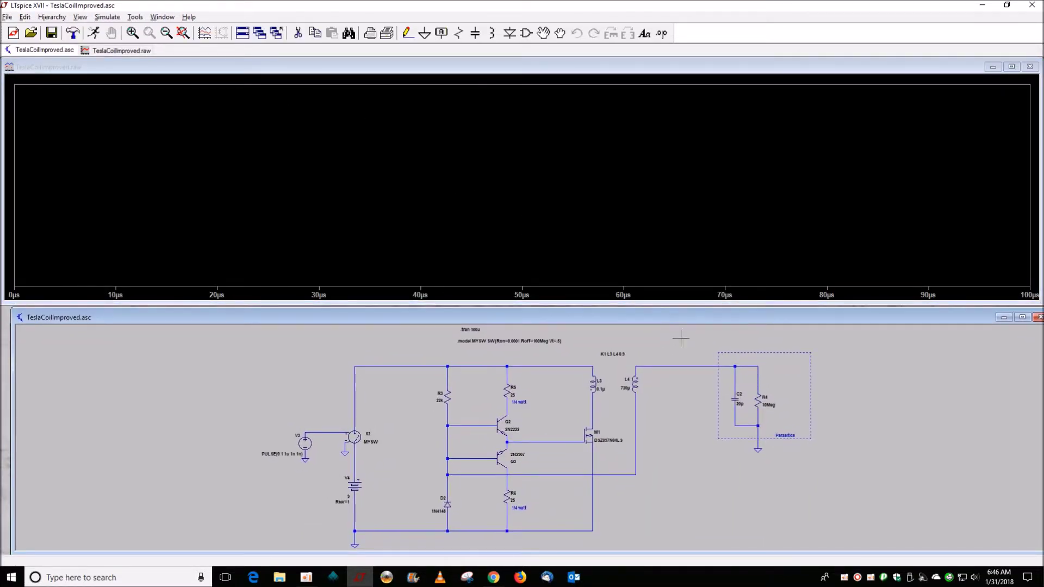
click(680, 367)
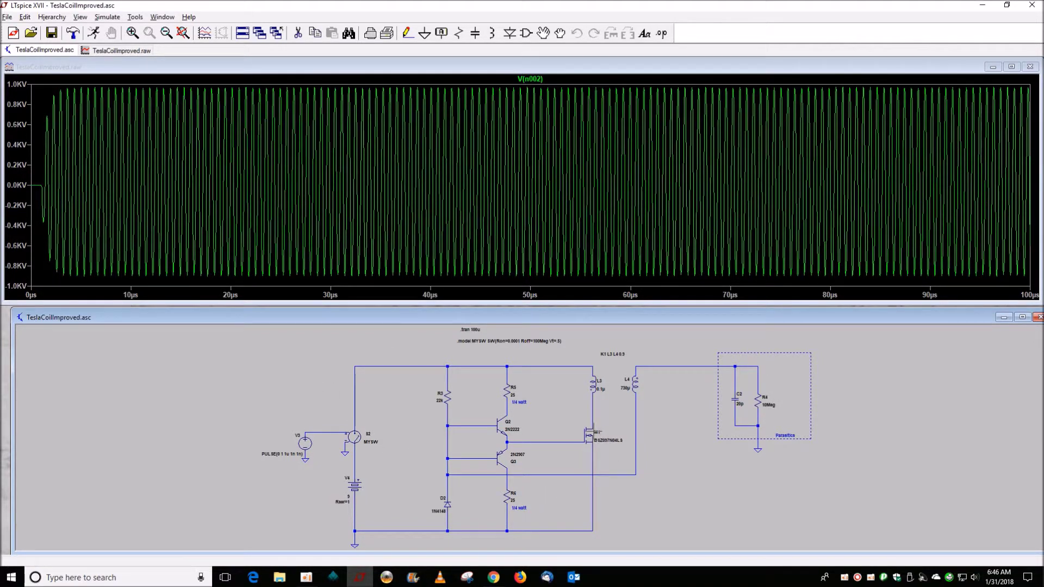
click(593, 427)
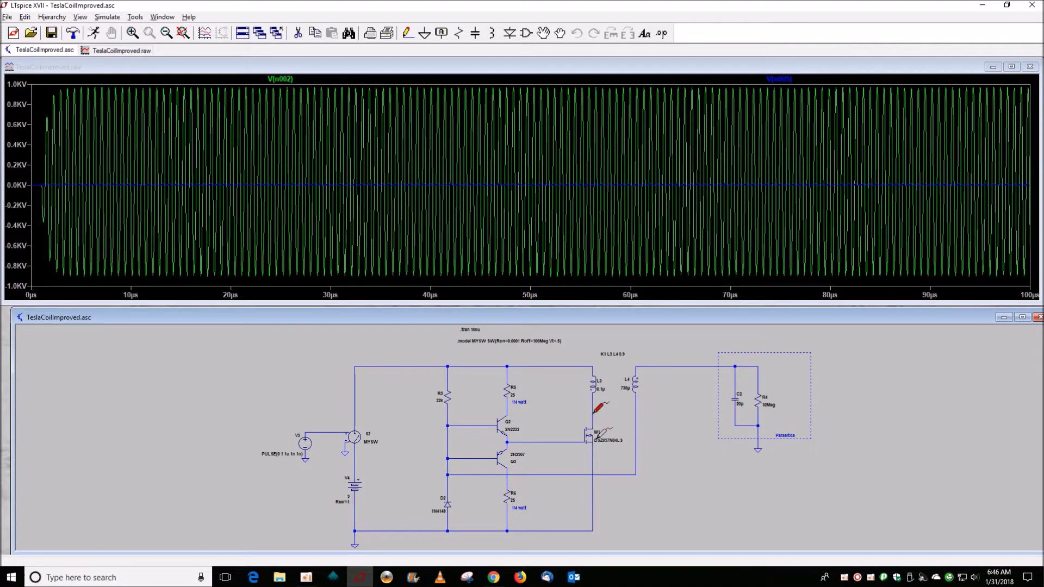
click(592, 456)
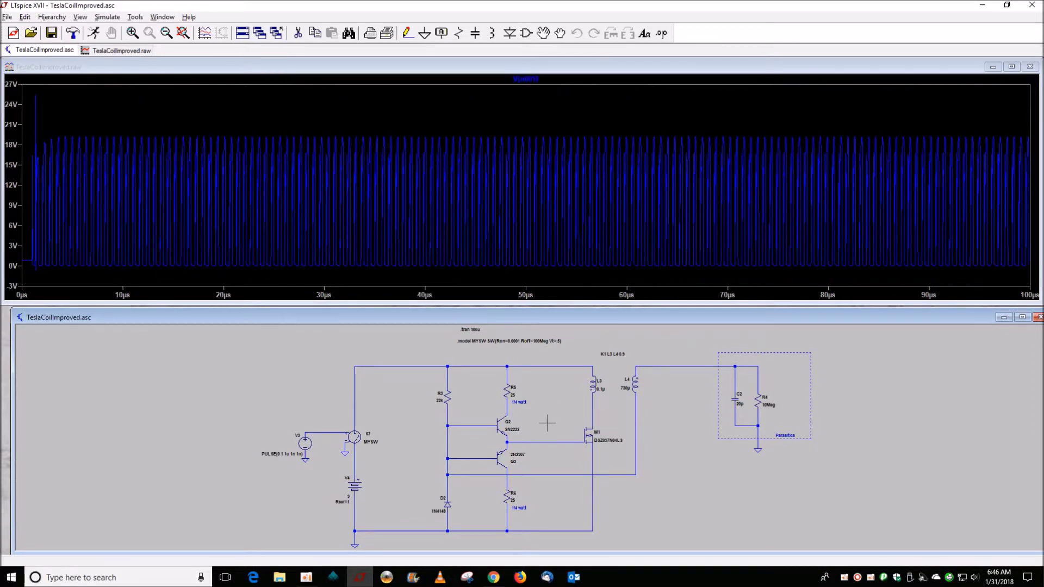
drag(424, 121, 620, 294)
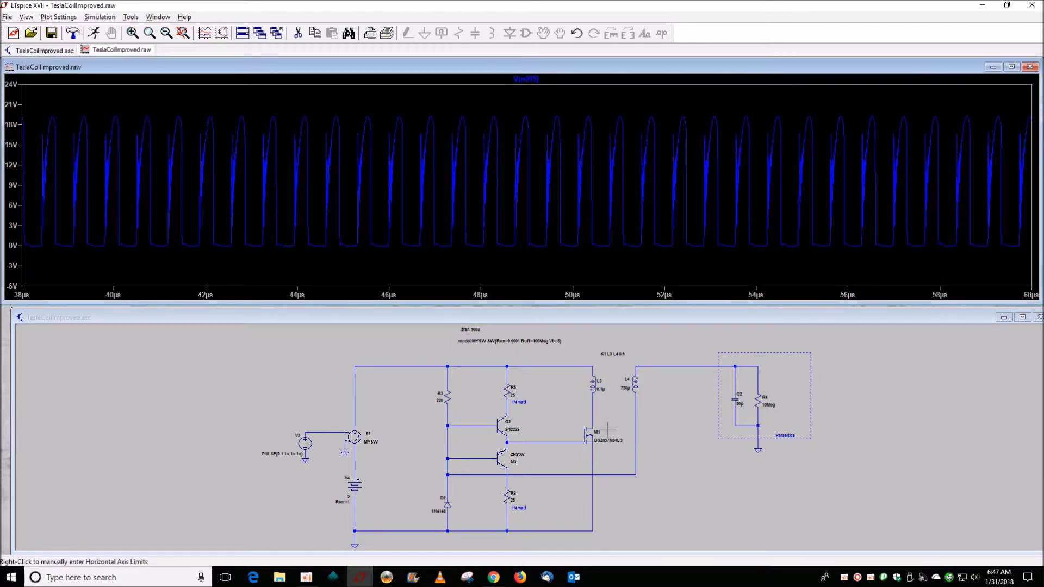
Add M1's drain current Id(M1) to the plot.
click(606, 324)
click(594, 423)
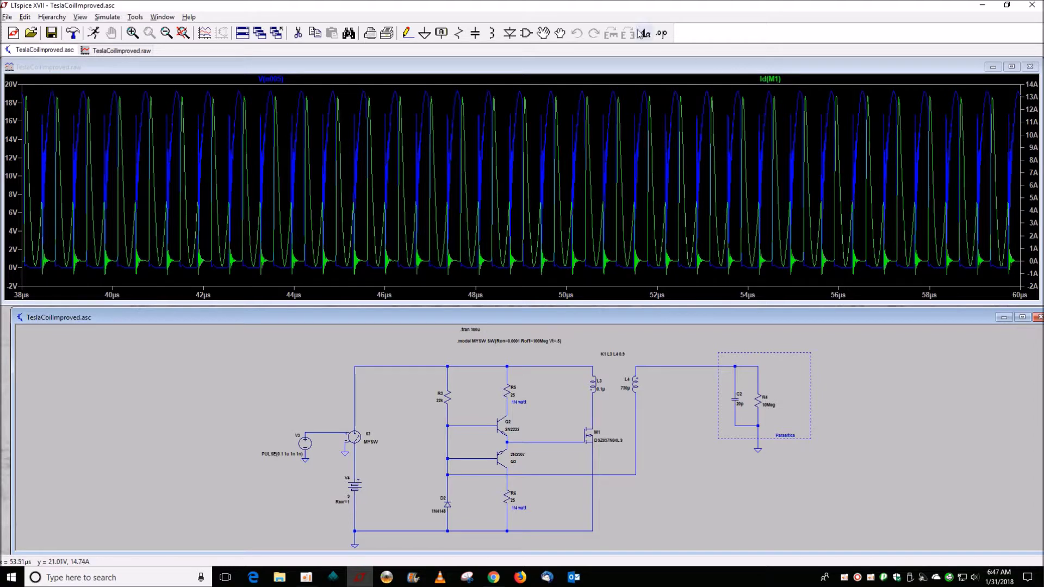
right_click(272, 79)
Change the Id(M1) trace into M1's power expression Id(M1)*V(n005).
drag(428, 291, 365, 295)
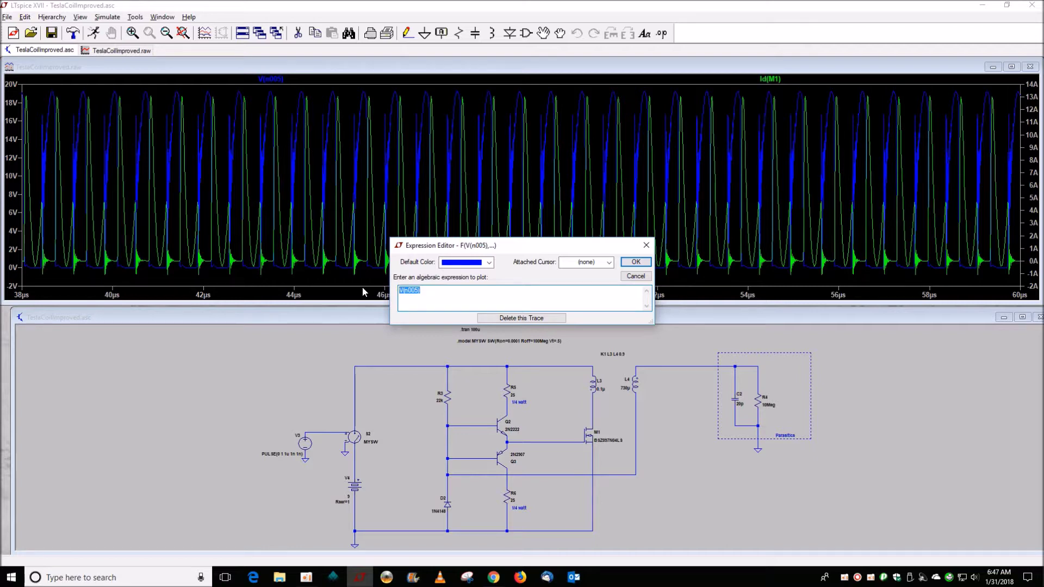
click(635, 276)
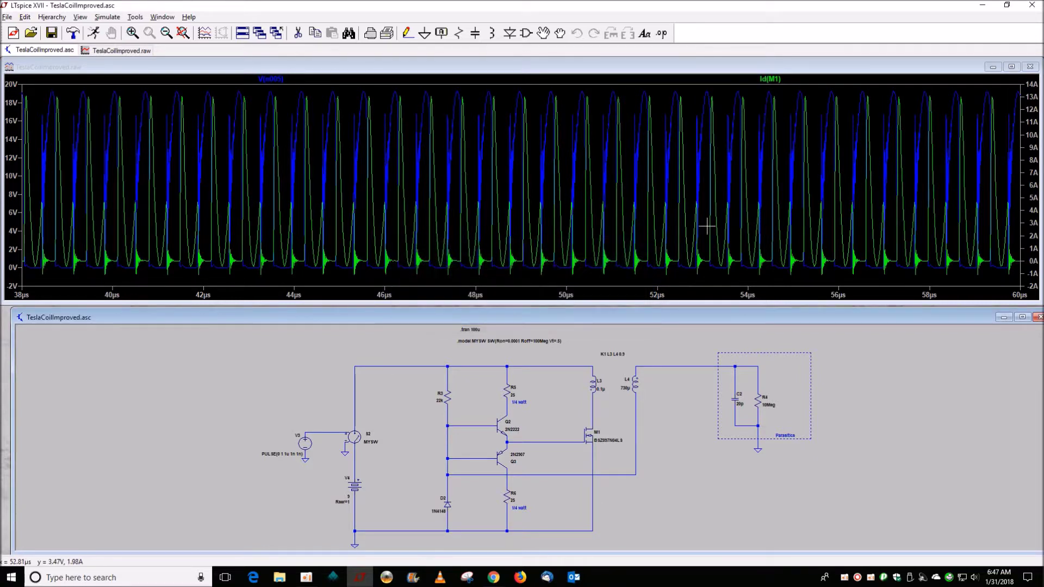
right_click(772, 80)
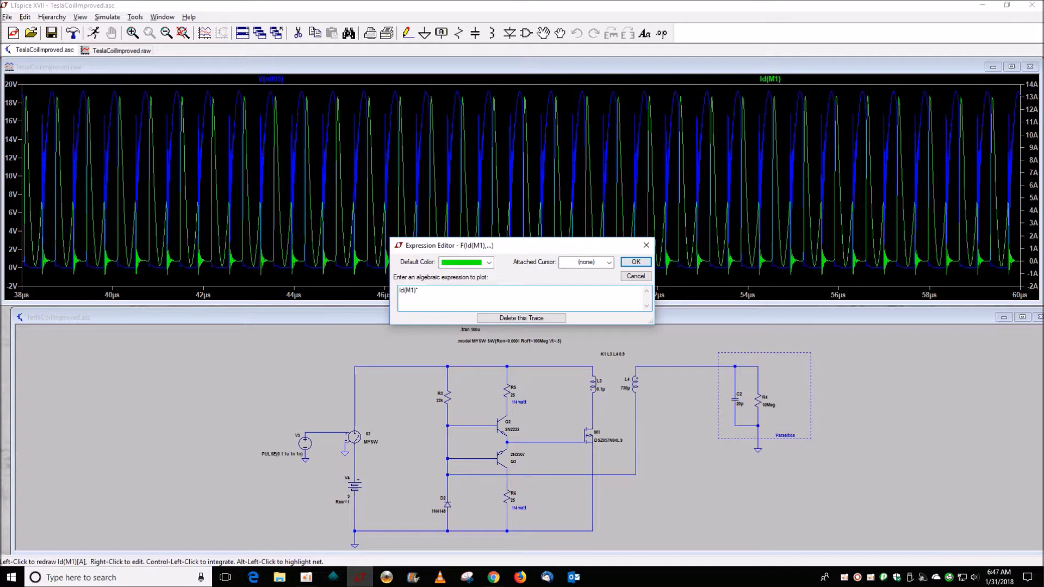
key(Return)
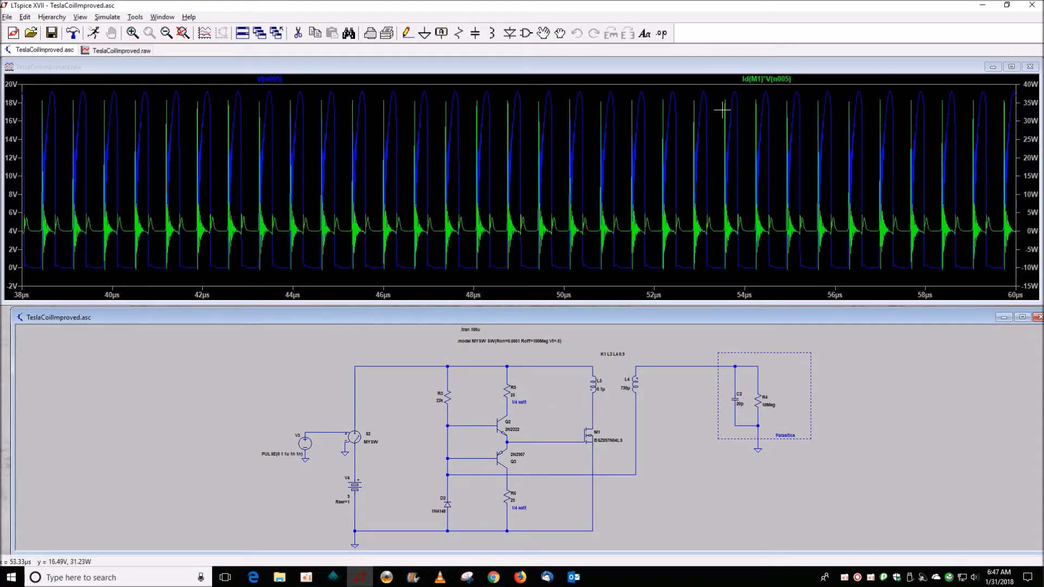
Check M1's average power reading, then close the results and the waveform window.
ctrl+click(786, 80)
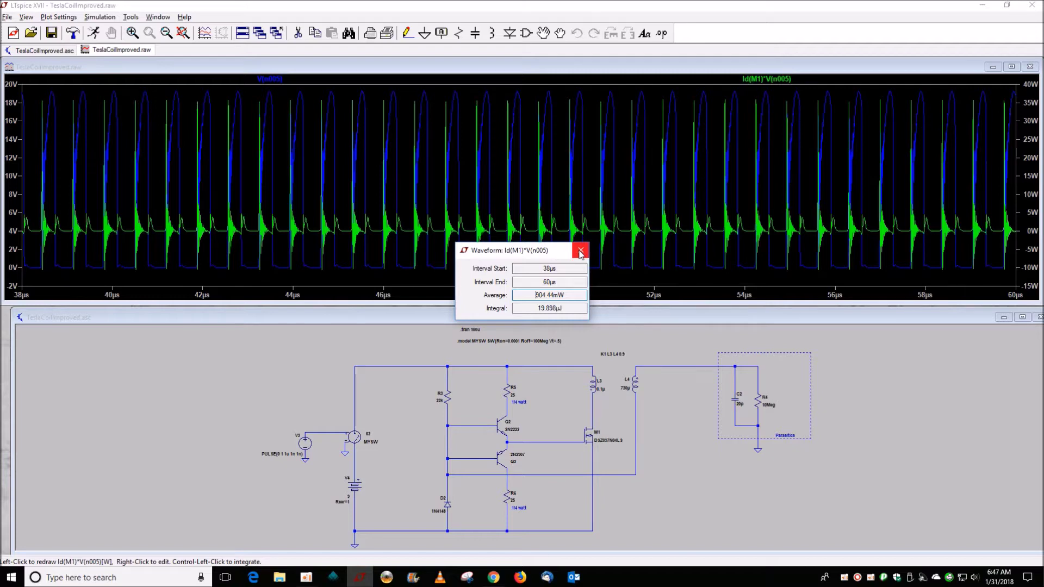
click(581, 251)
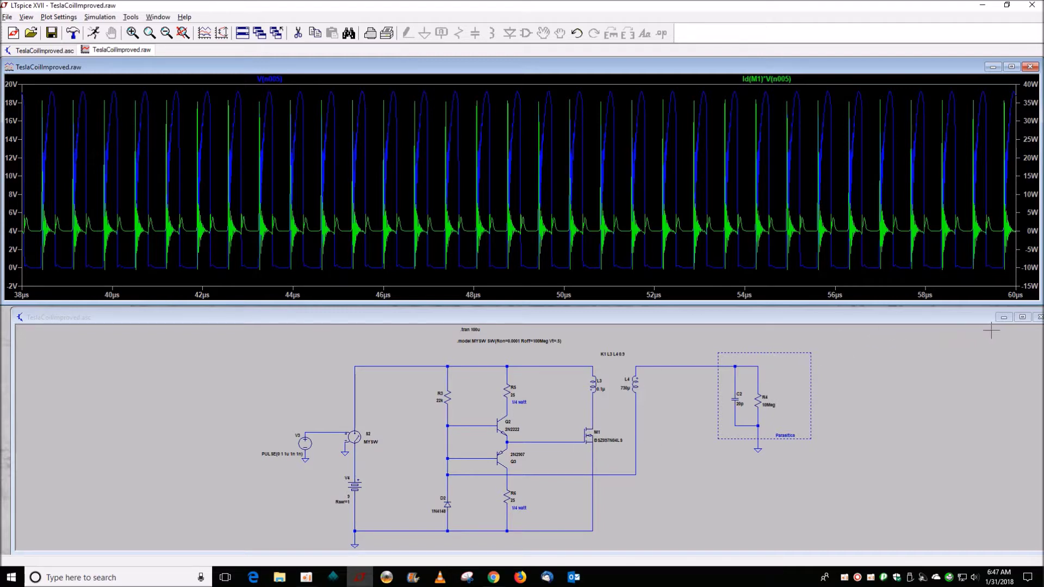
click(1030, 66)
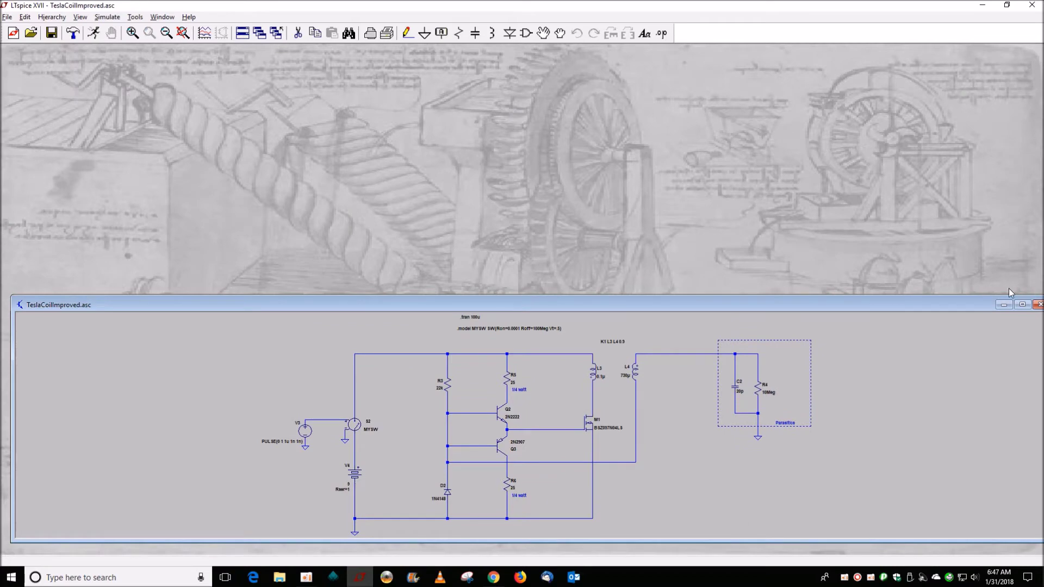
Close TeslaCoilImproved, open TeslaCoilMusic.asc from recent files, and start its simulation.
click(1020, 305)
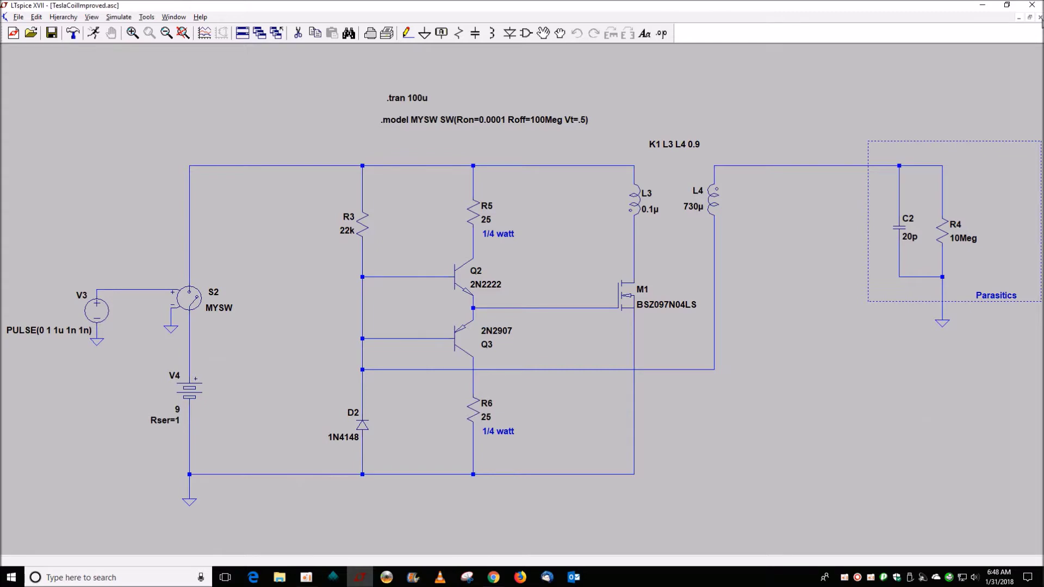
click(1040, 17)
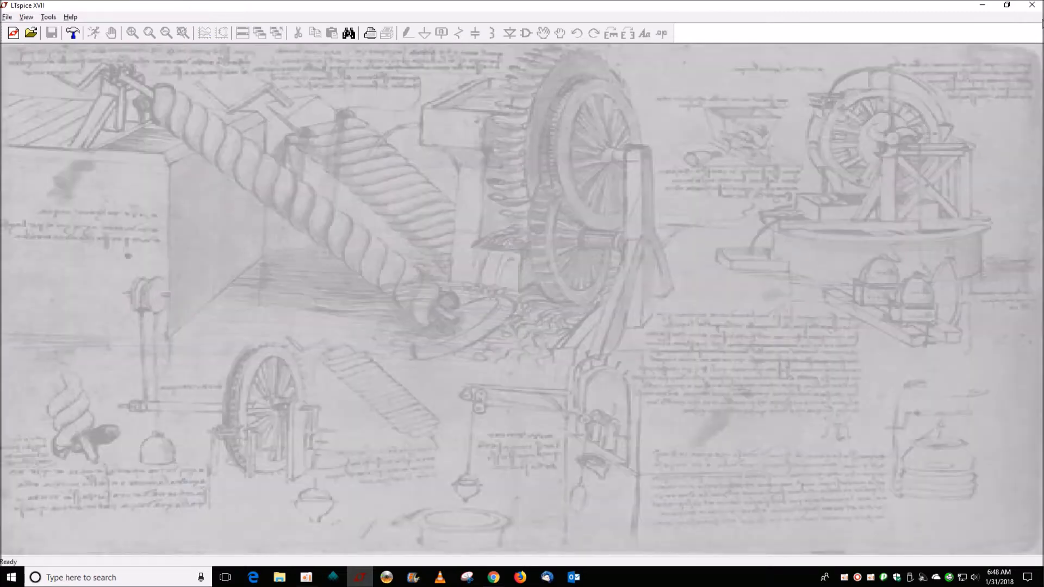
click(7, 17)
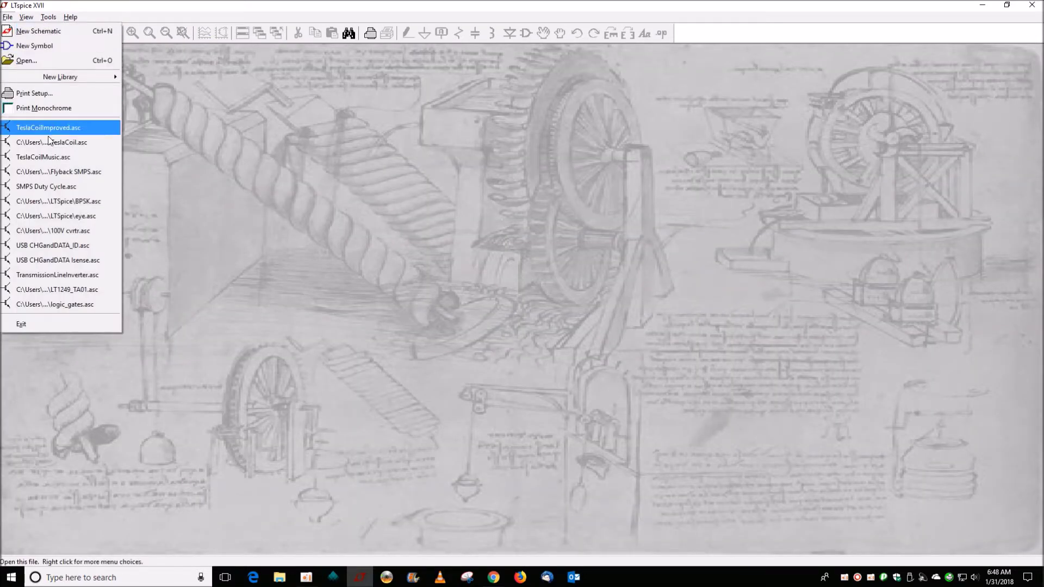
click(43, 157)
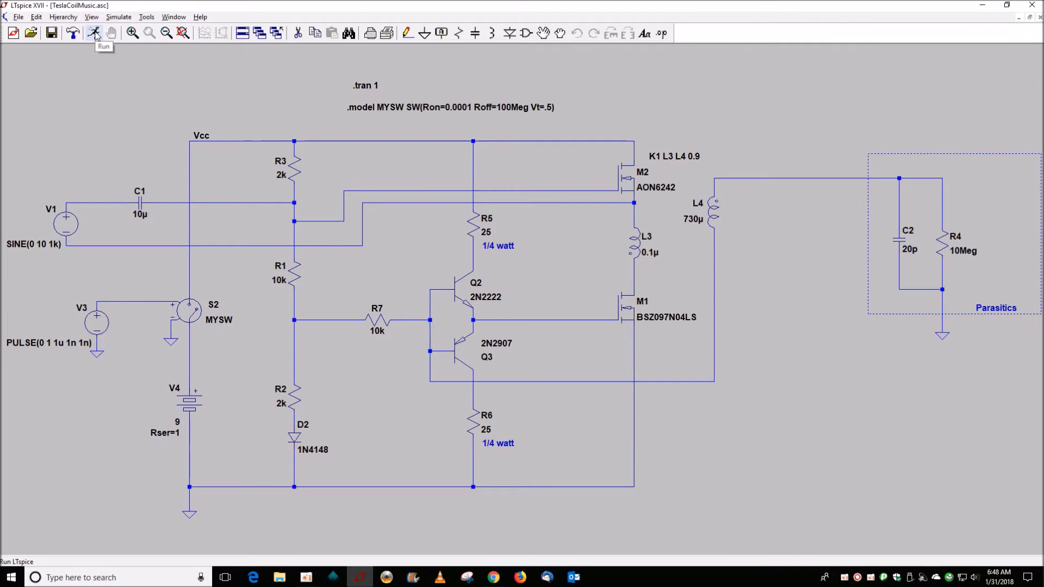
click(95, 34)
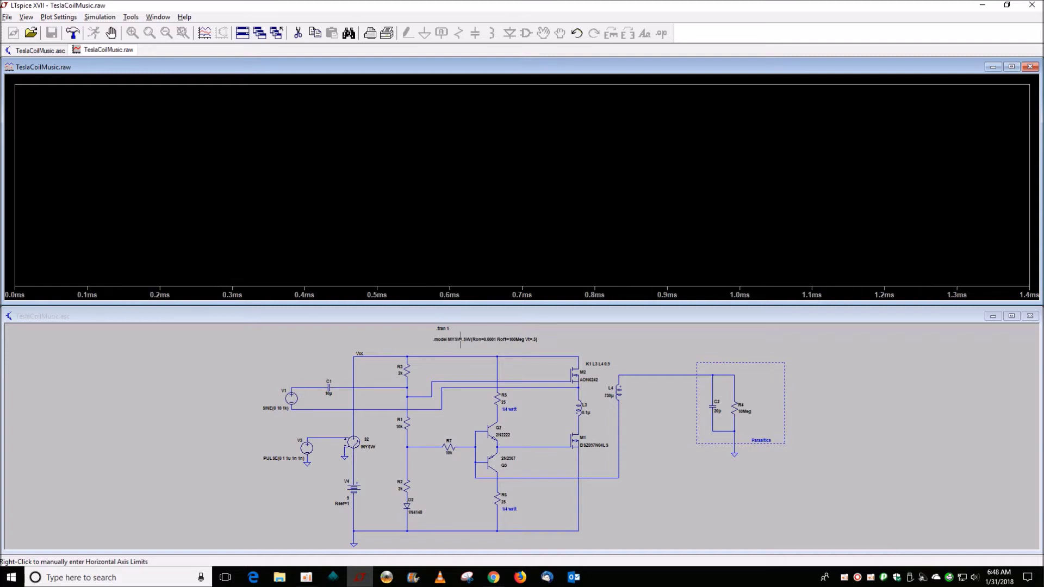
Plot the differential sine V(N003,N004) across V1 and the coil voltage V(N001) at L4.
click(310, 315)
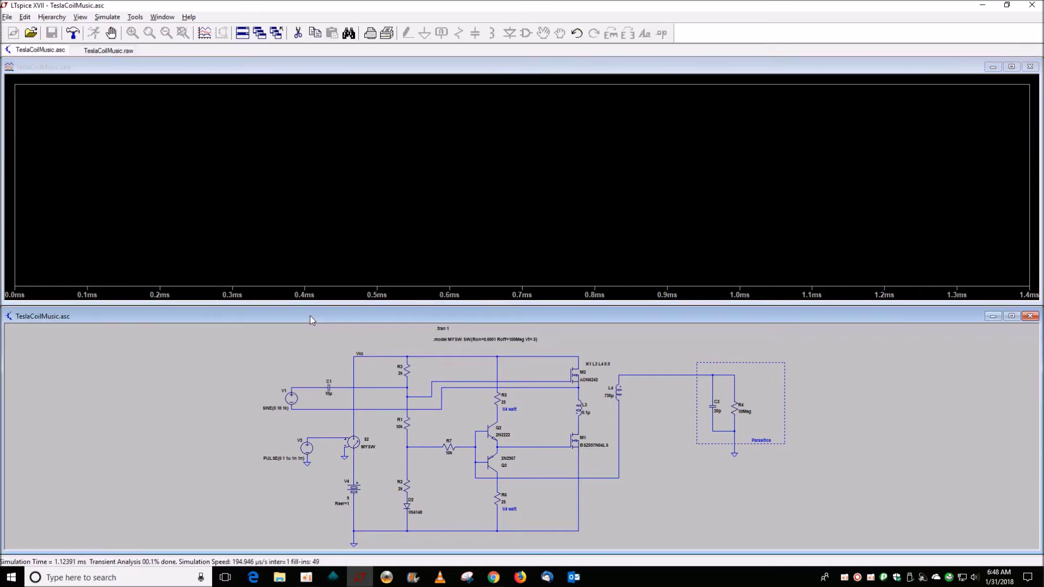
drag(311, 386, 312, 408)
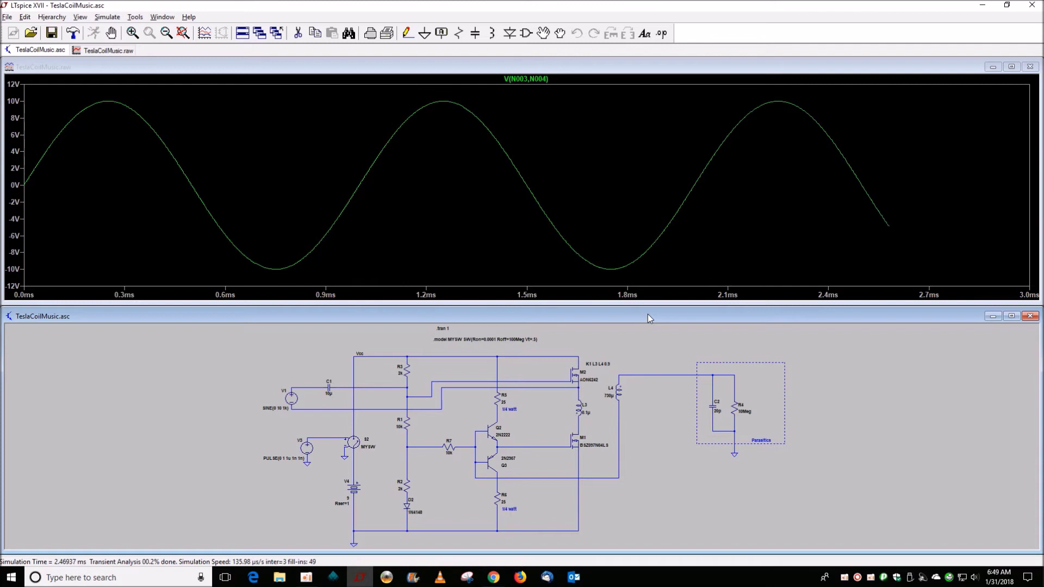
click(648, 374)
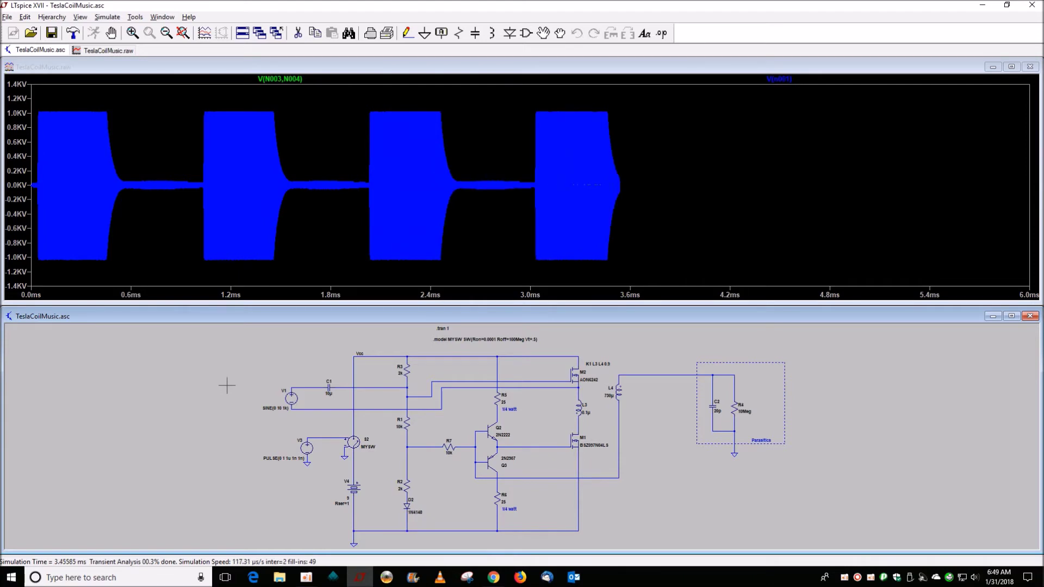
right_click(465, 138)
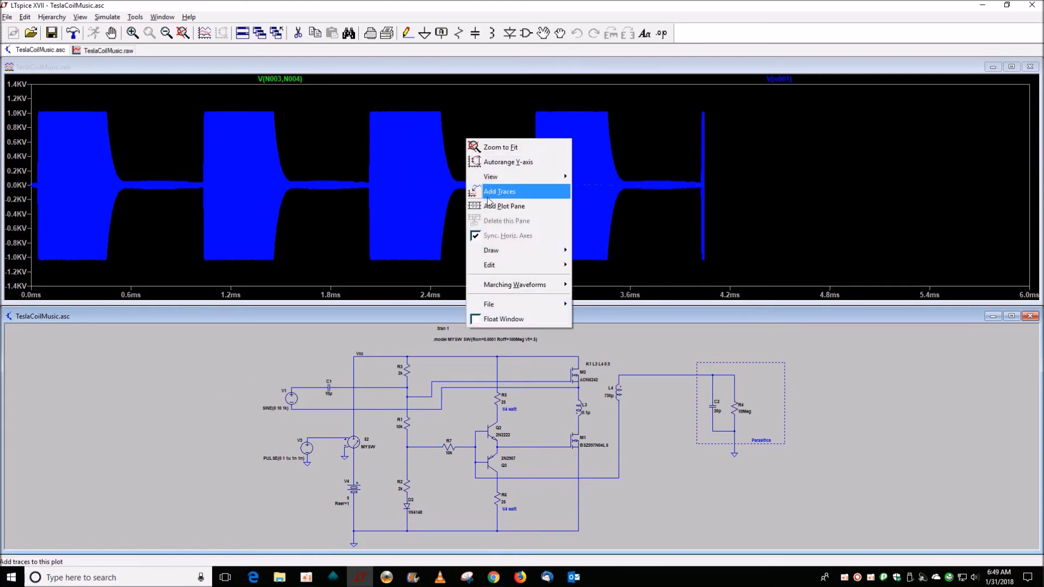
Add a second plot pane and place the V(N003,N004) sine in the top pane.
click(507, 207)
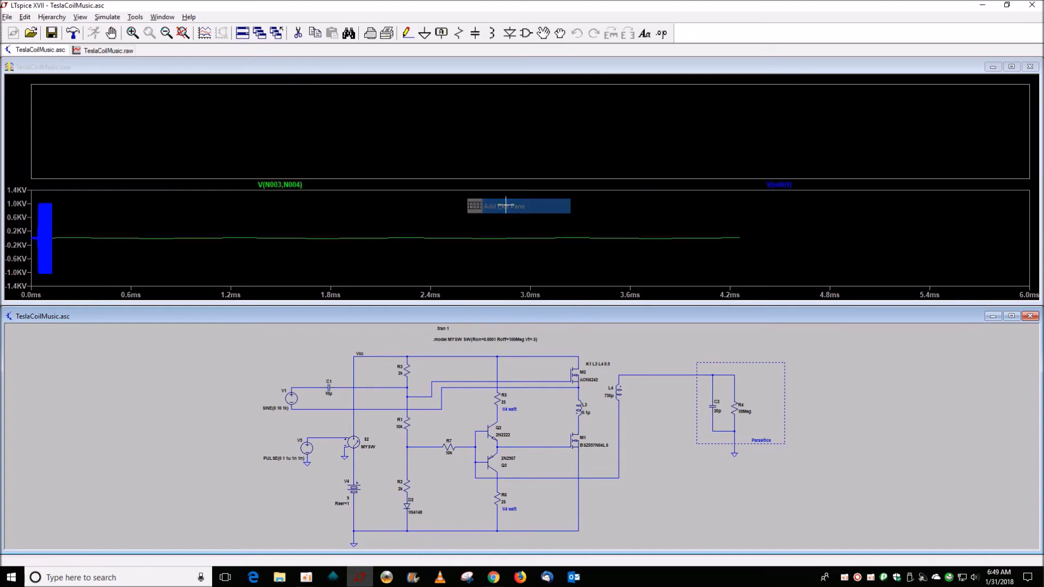
click(311, 391)
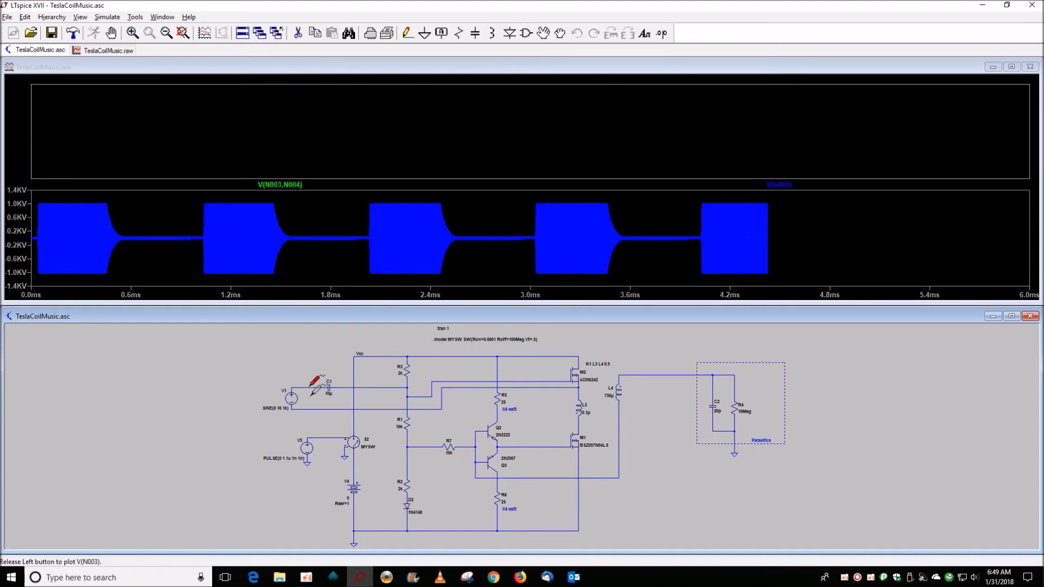
drag(313, 391, 302, 406)
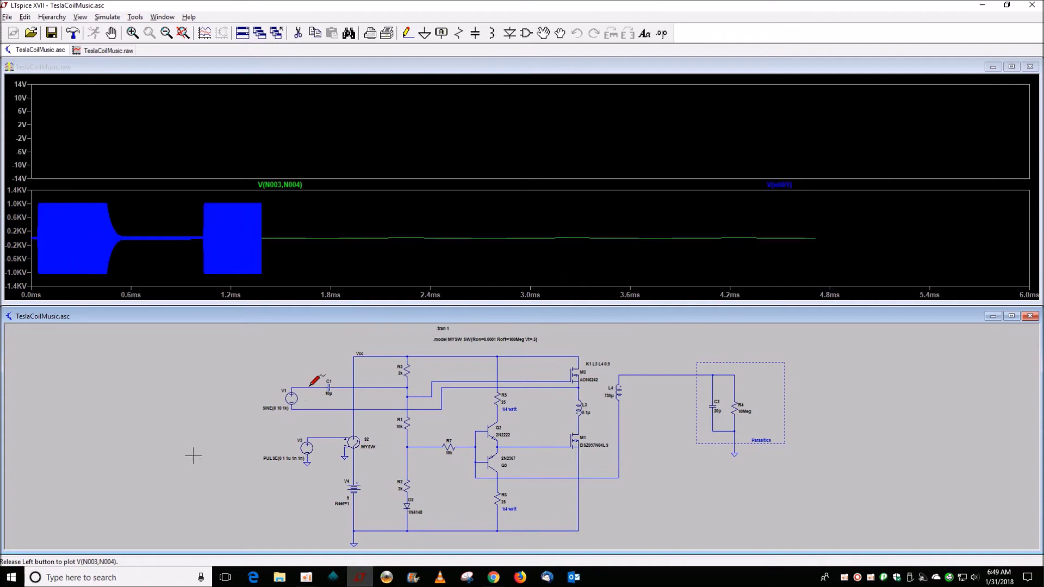
drag(193, 456, 43, 424)
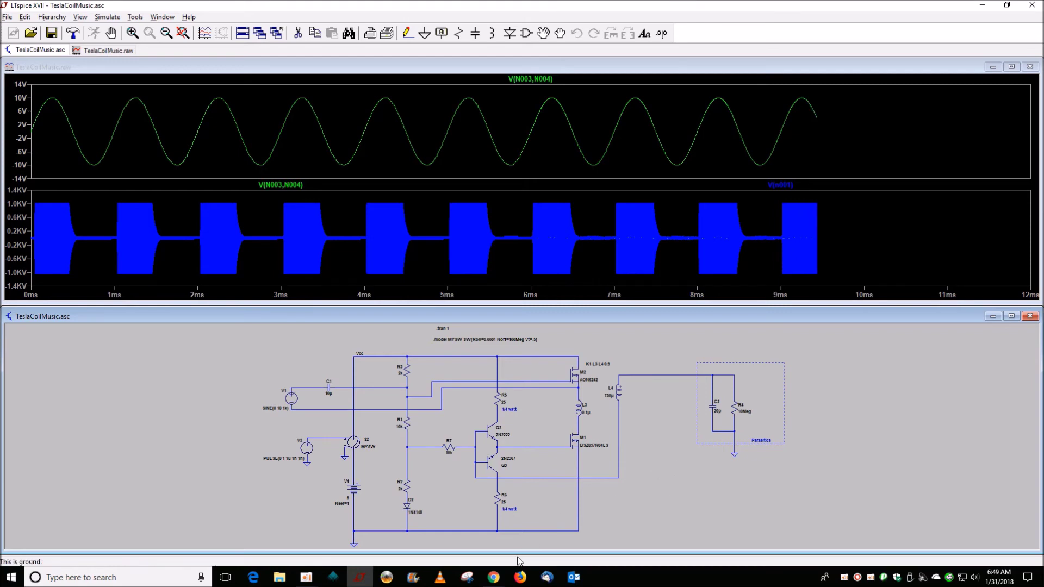
Switch to the YouTube search results and scroll through them.
click(494, 579)
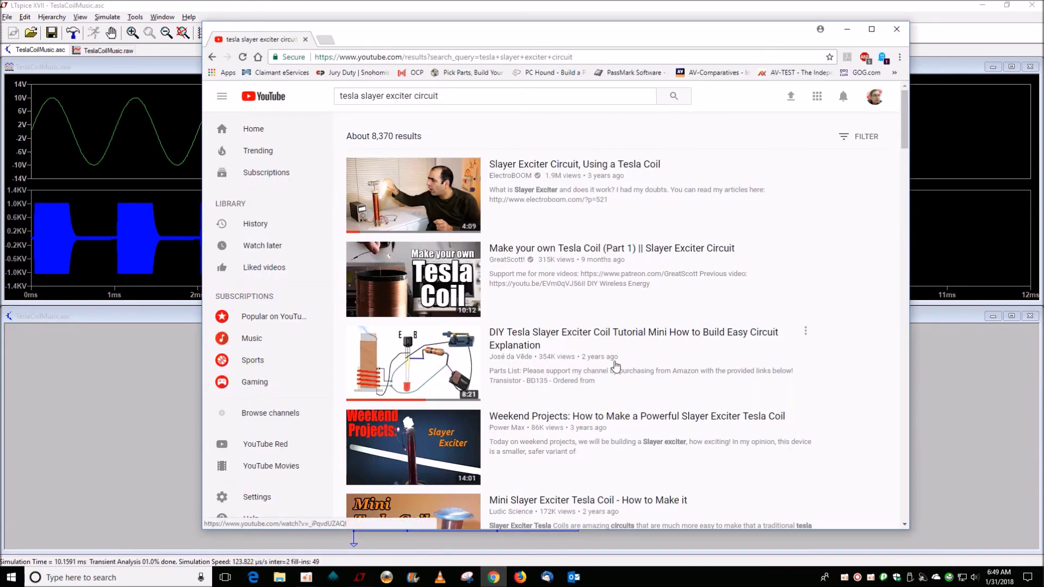
scroll(616, 368, down, 5)
scroll(507, 203, up, 3)
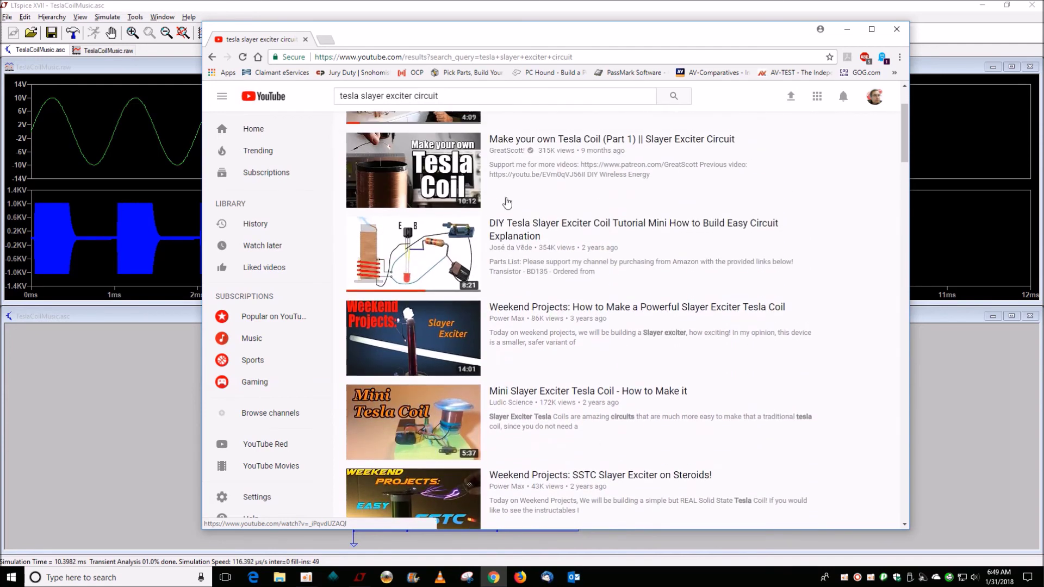
click(422, 9)
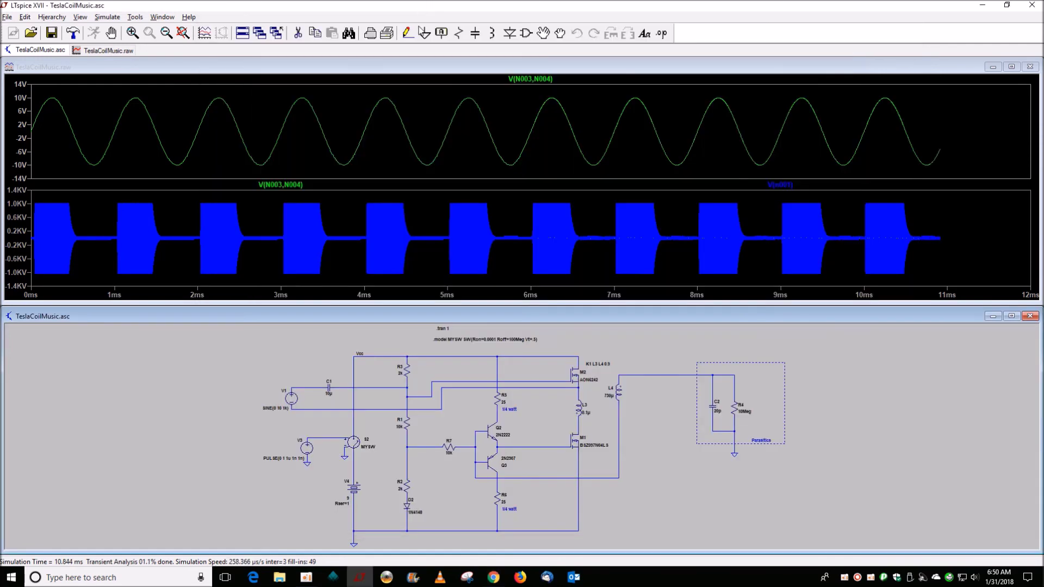